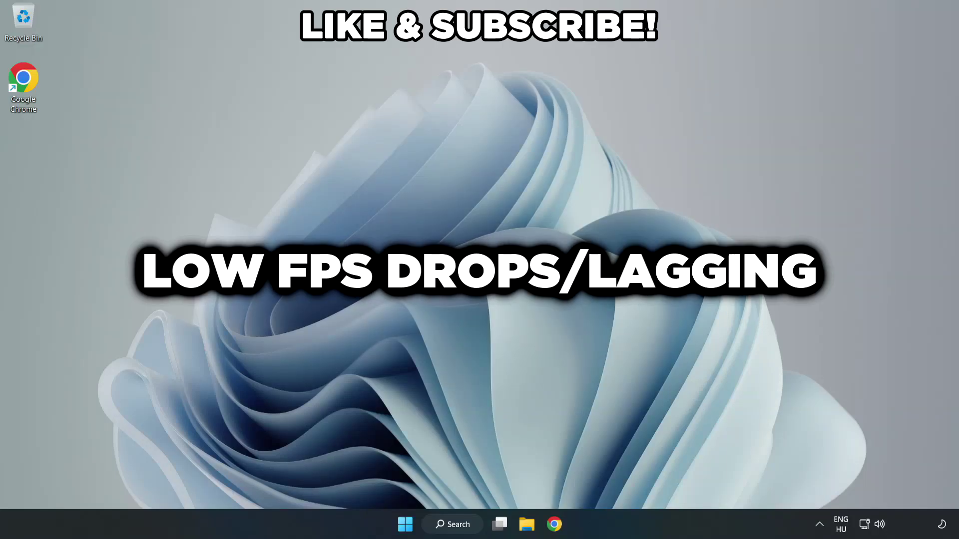
# Search Windows for 'edit power plan'.
pyautogui.click(462, 532)
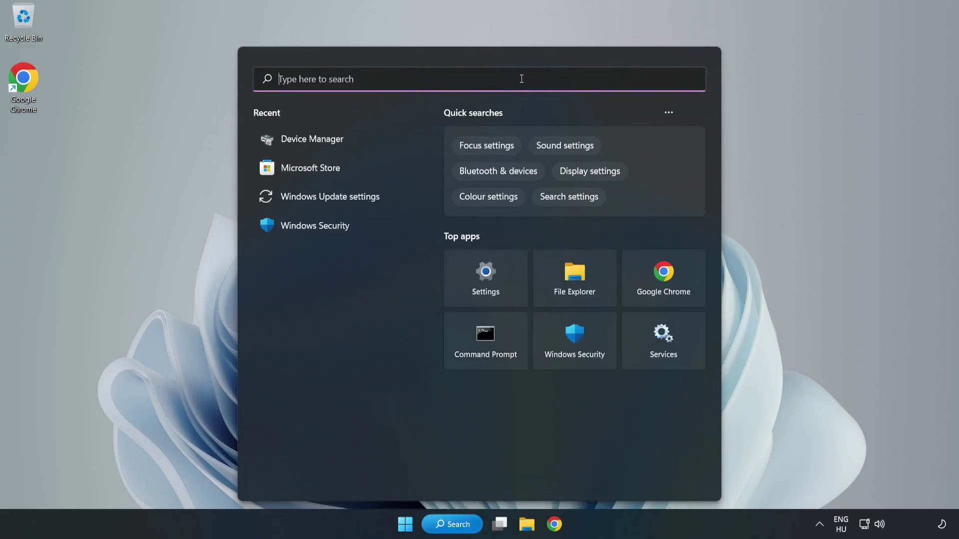
pyautogui.write('edit ')
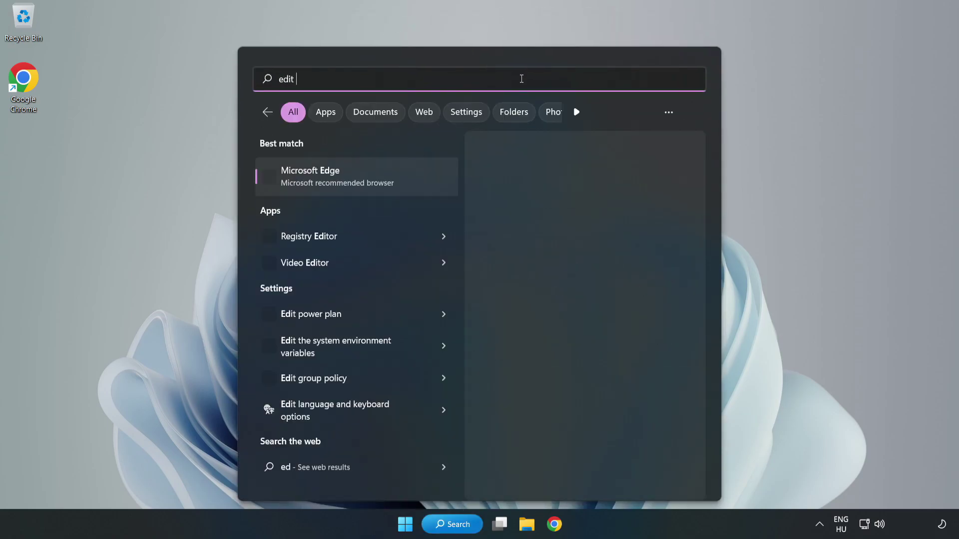
pyautogui.write('power ')
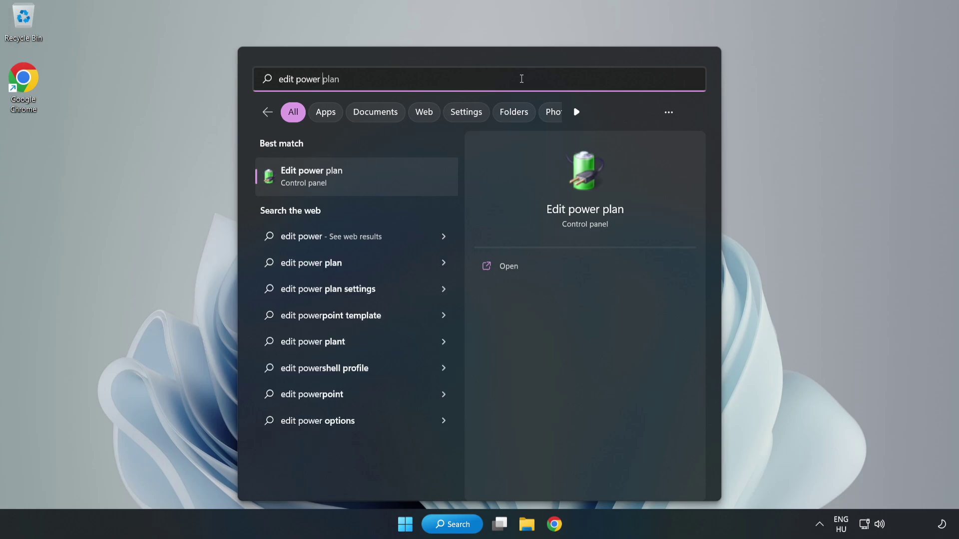
pyautogui.write('plan')
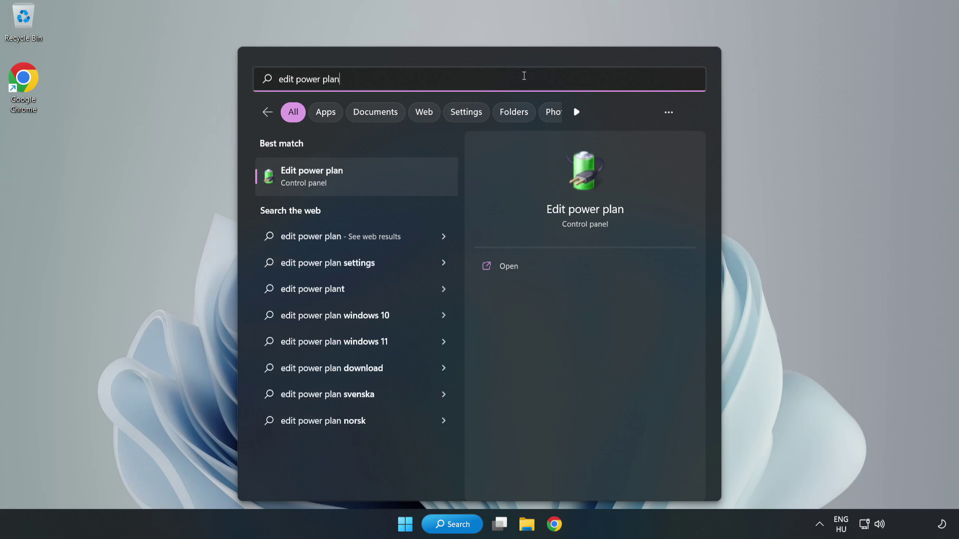
# Switch the active power plan from Balanced to High performance and close Power Options.
pyautogui.click(362, 181)
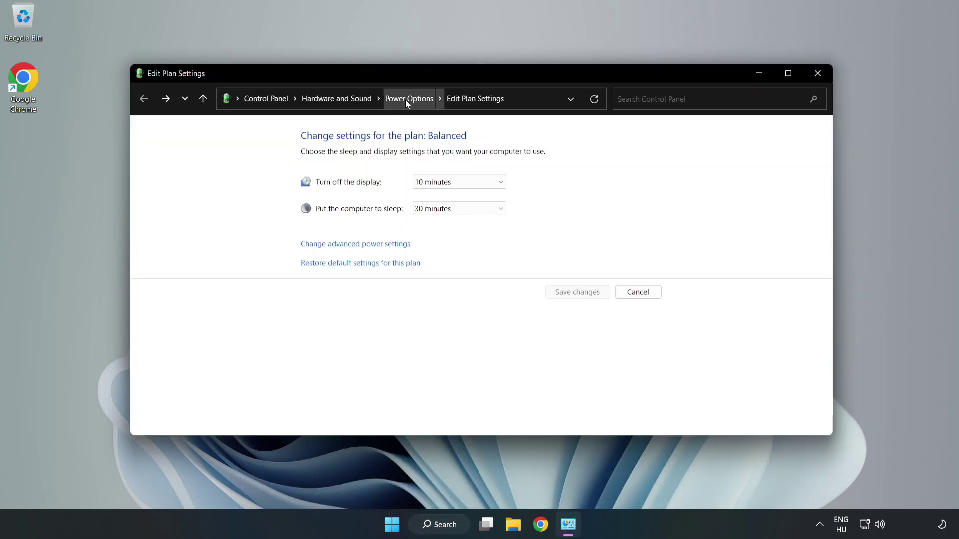
pyautogui.click(405, 100)
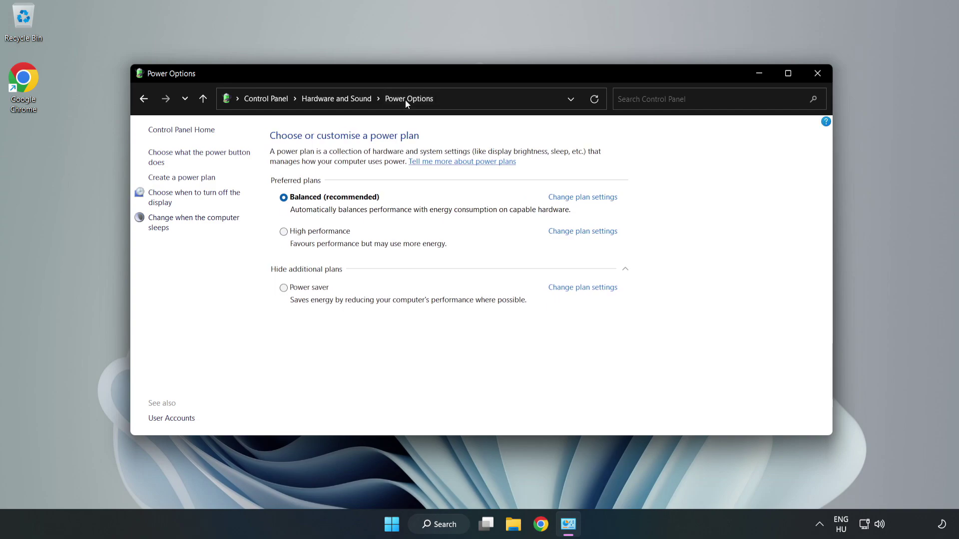
pyautogui.click(314, 234)
pyautogui.click(816, 81)
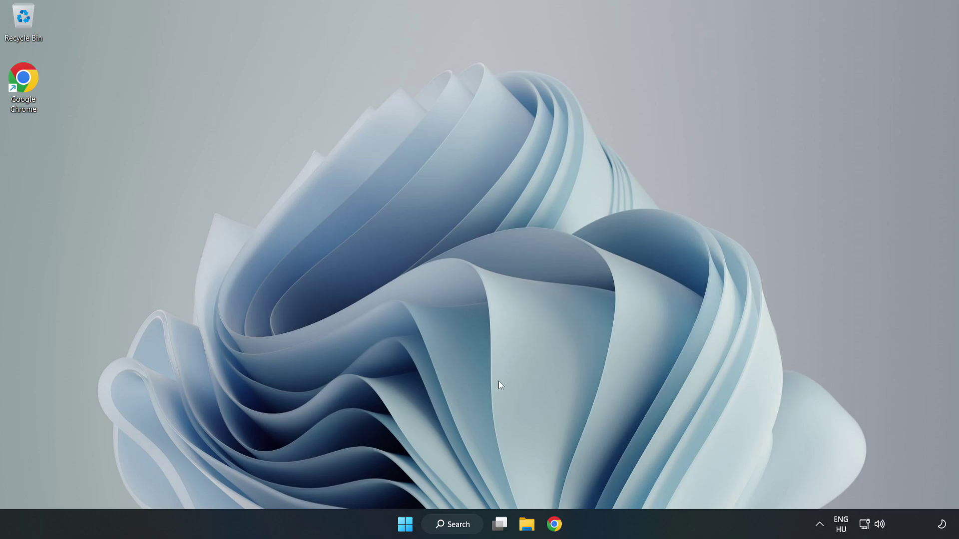
# Search Windows for 'device manager'.
pyautogui.click(465, 525)
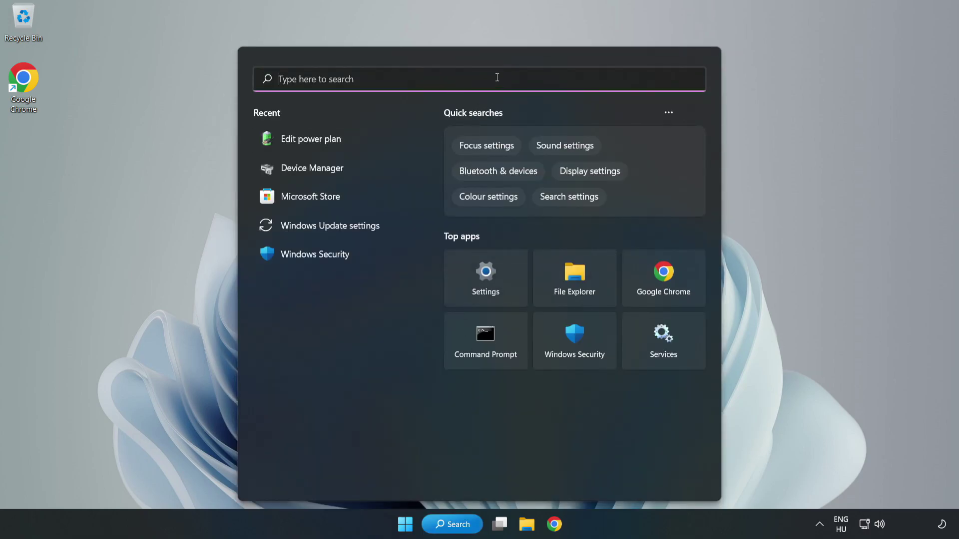
pyautogui.write('device mana')
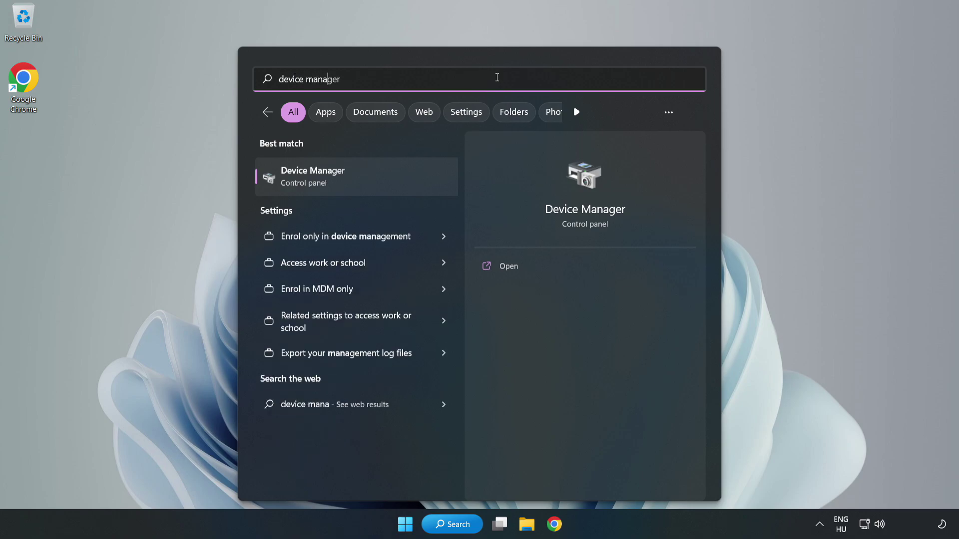
pyautogui.write('ger')
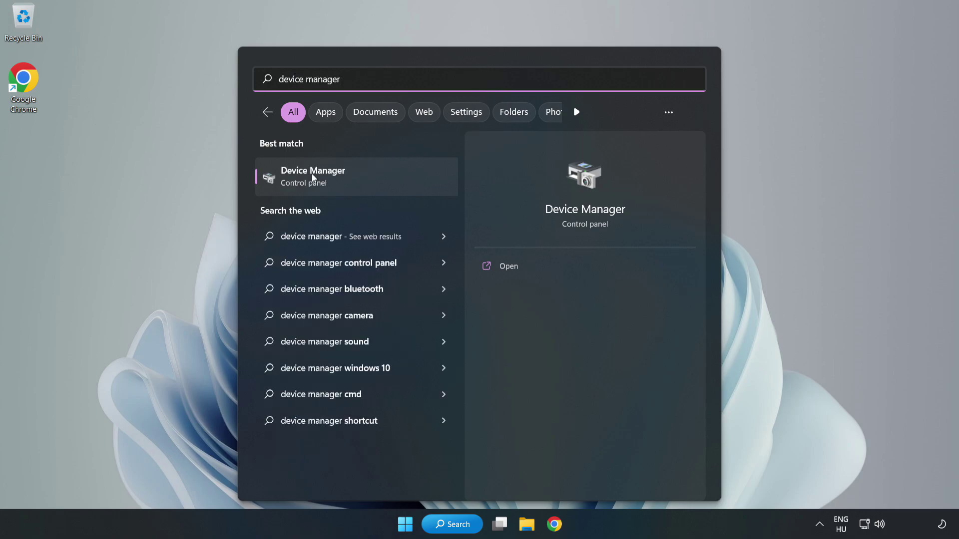
# Open Device Manager, expand Display adapters and bring up the VMware SVGA 3D adapter's actions.
pyautogui.click(349, 178)
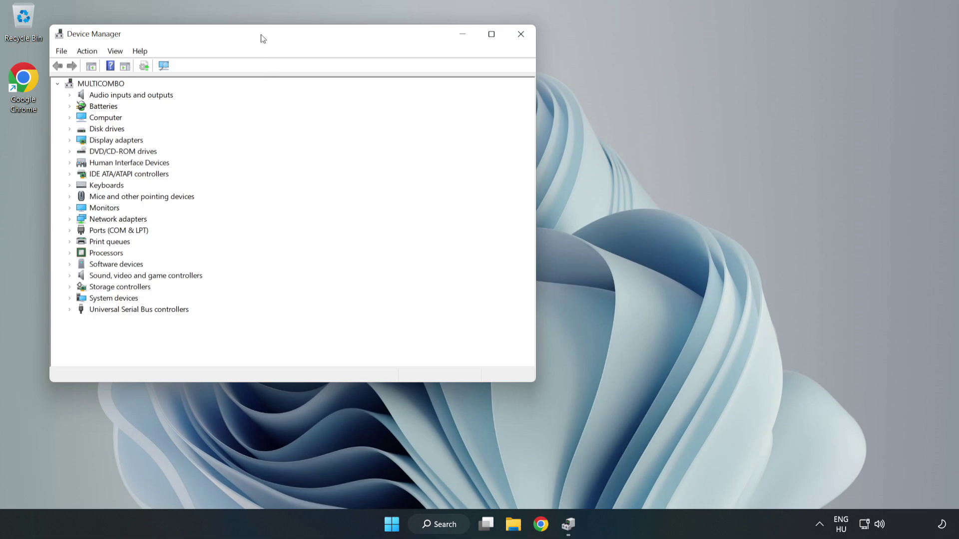
pyautogui.moveTo(262, 37); pyautogui.dragTo(441, 98)
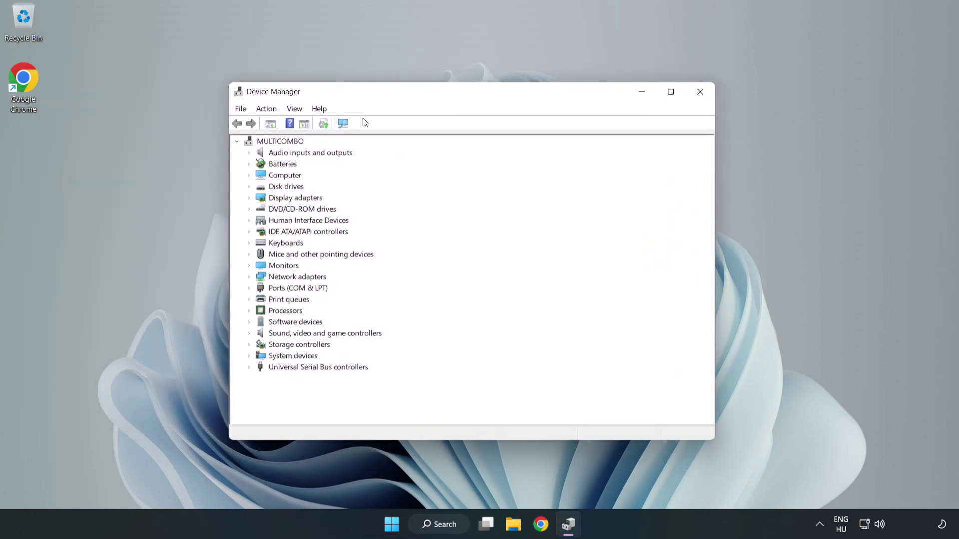
pyautogui.click(261, 198)
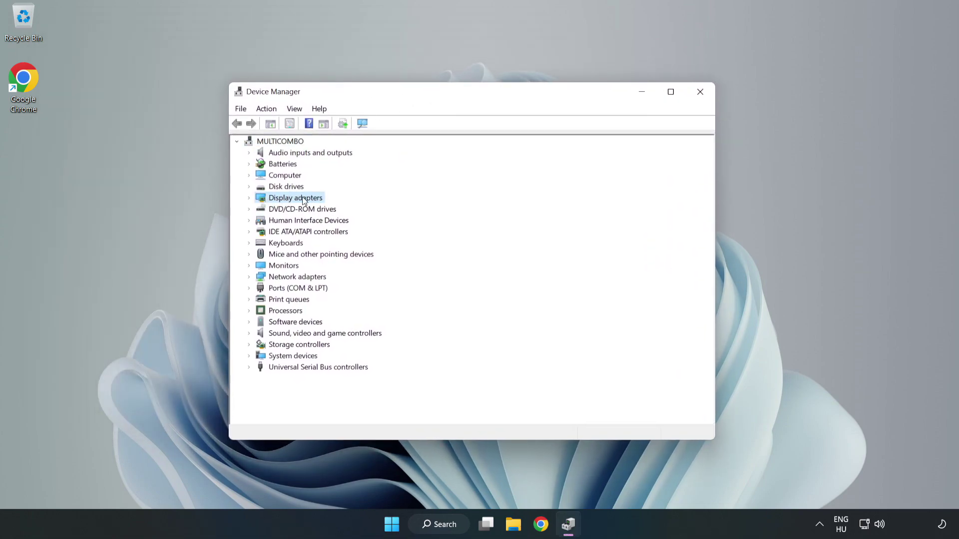
pyautogui.click(249, 198)
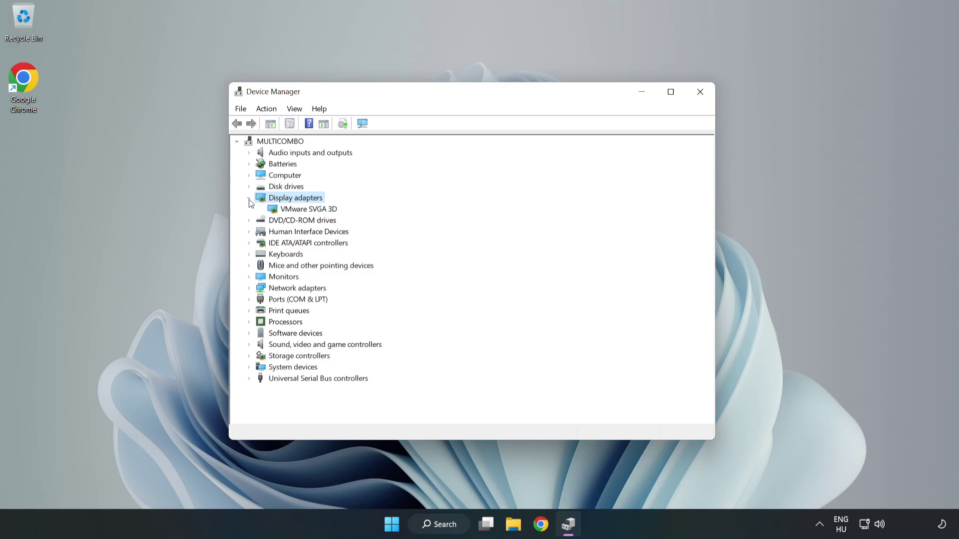
pyautogui.click(281, 210)
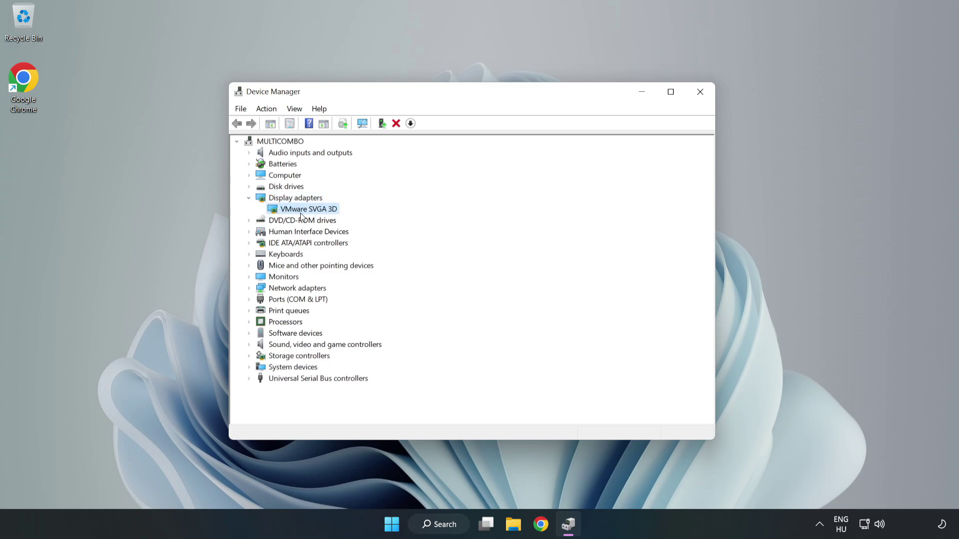
pyautogui.rightClick(307, 213)
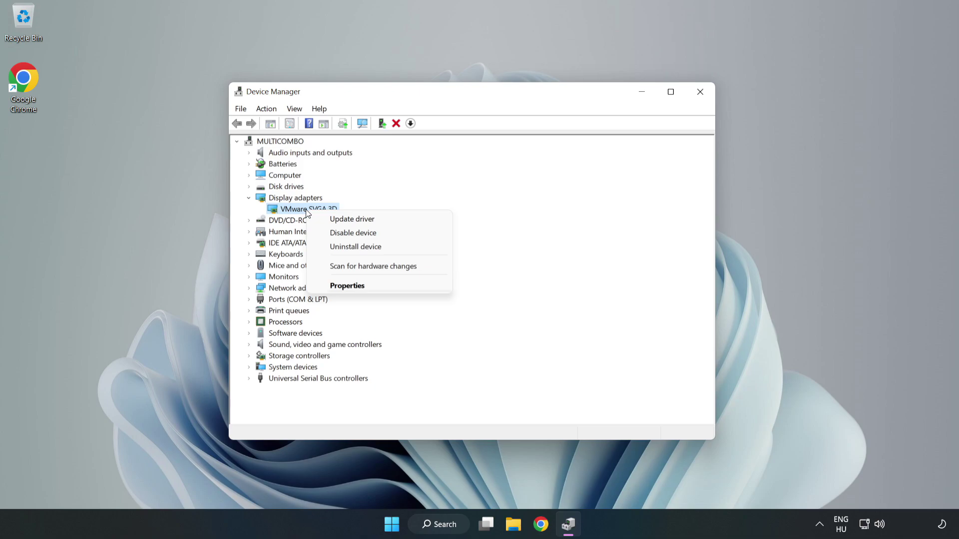
# Auto-search drivers for VMware SVGA 3D, confirm the best one is installed, and close Device Manager.
pyautogui.click(362, 223)
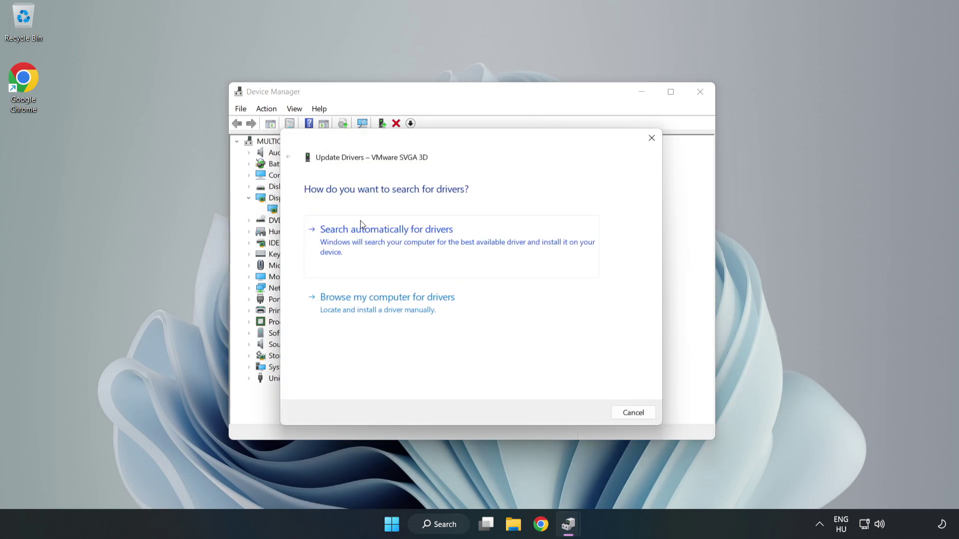
pyautogui.moveTo(390, 141); pyautogui.dragTo(398, 124)
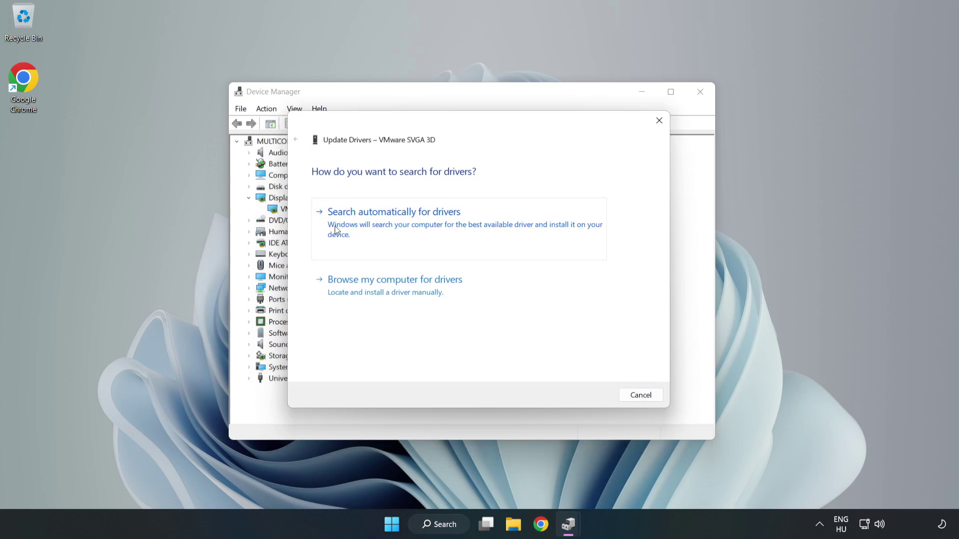
pyautogui.click(394, 226)
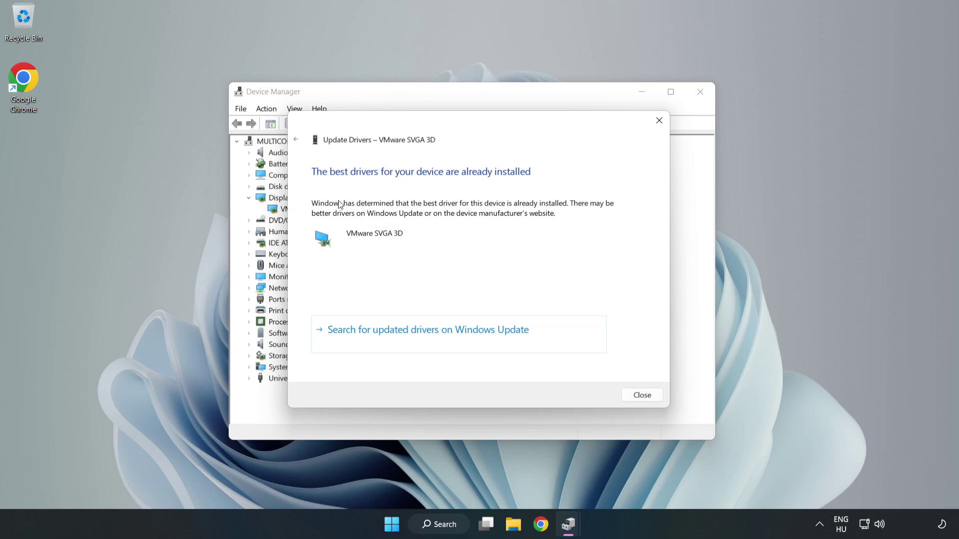
pyautogui.click(647, 397)
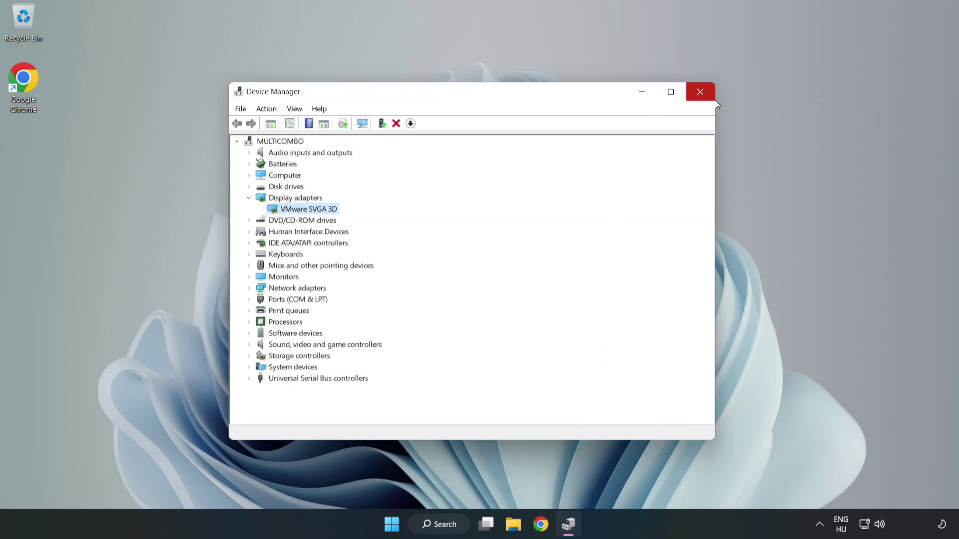
pyautogui.click(701, 93)
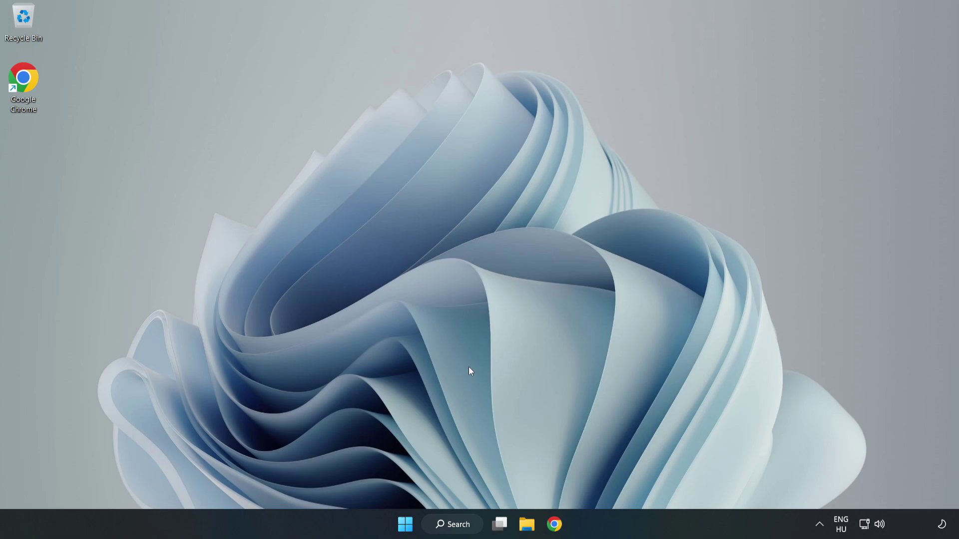
# Search Windows for 'game mode'.
pyautogui.click(466, 528)
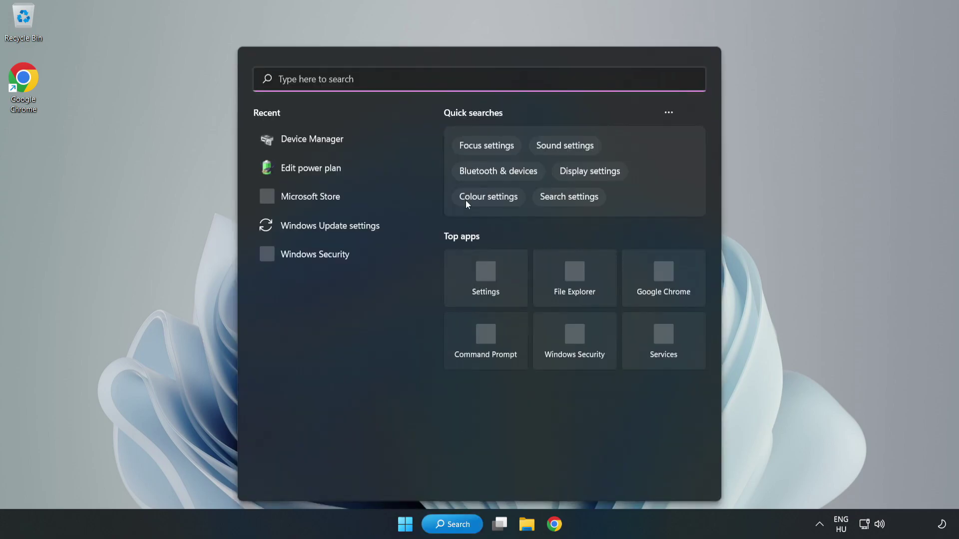
pyautogui.write('g')
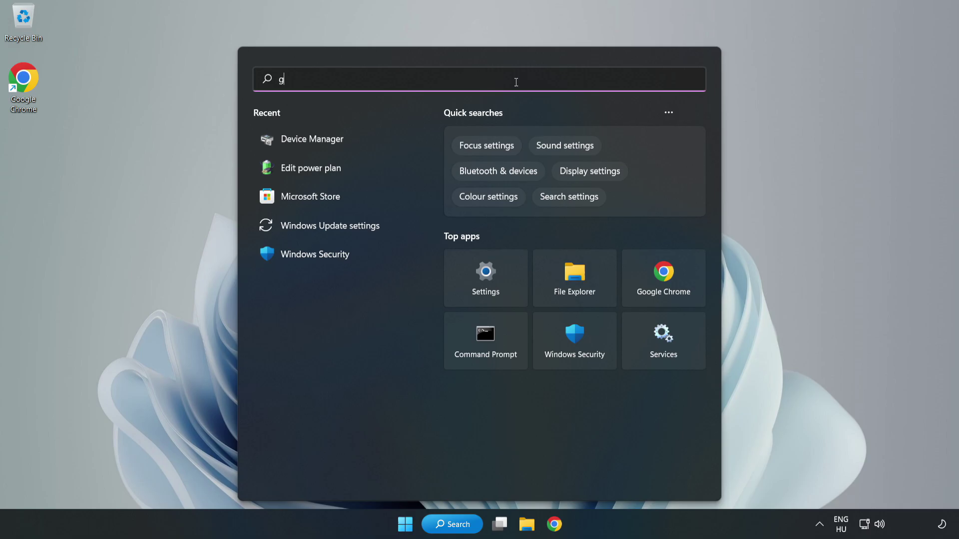
pyautogui.write('ame mode')
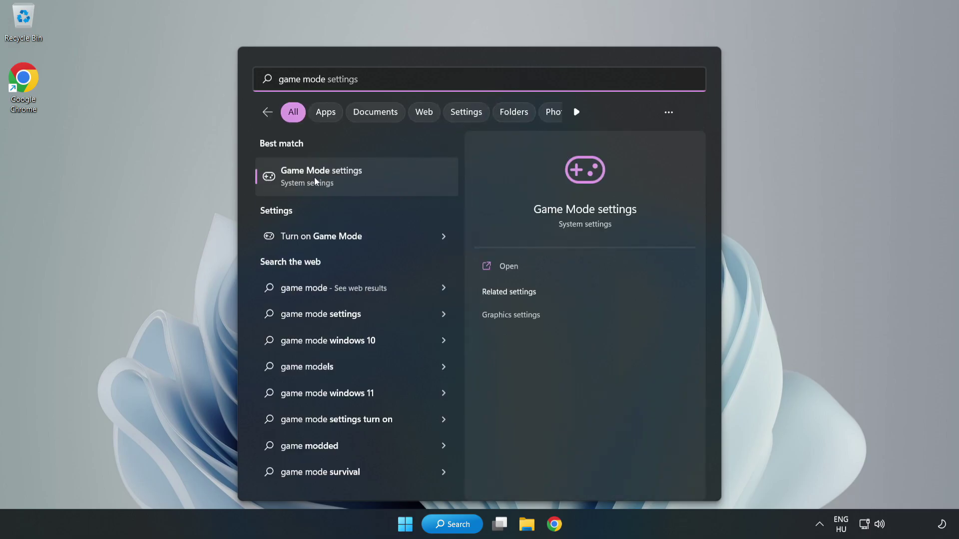
# Turn off Xbox Game Bar's controller-button shortcut, close Settings, and launch Task Manager.
pyautogui.click(343, 181)
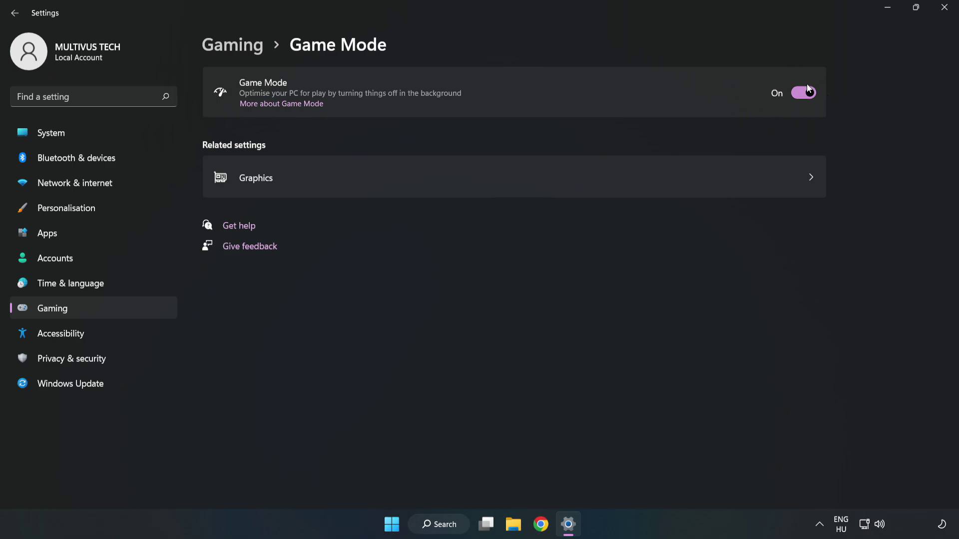
pyautogui.click(245, 50)
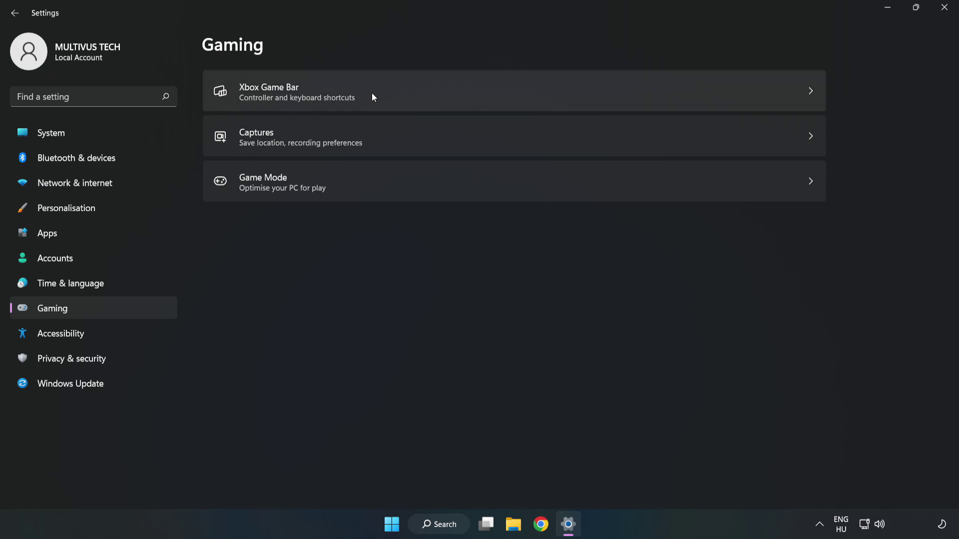
pyautogui.click(406, 91)
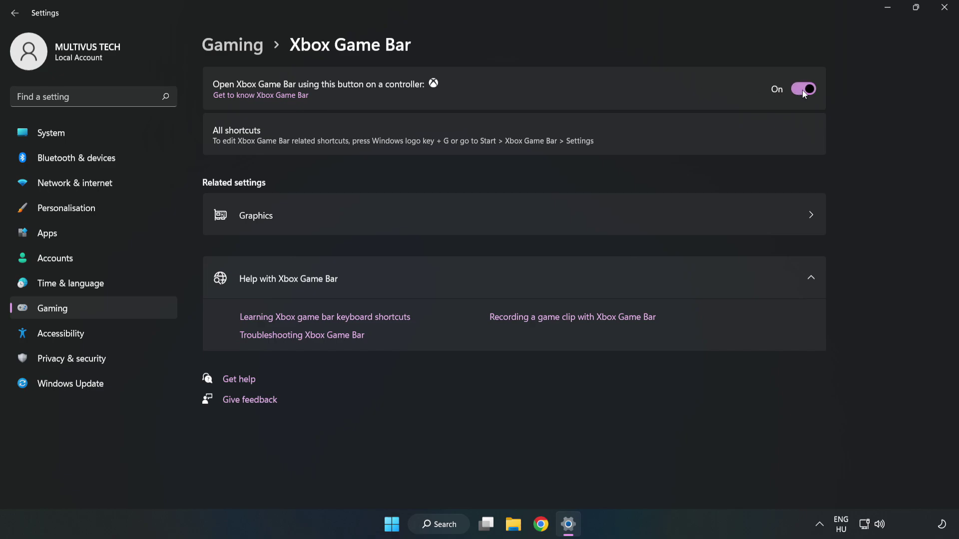
pyautogui.click(802, 90)
pyautogui.click(945, 16)
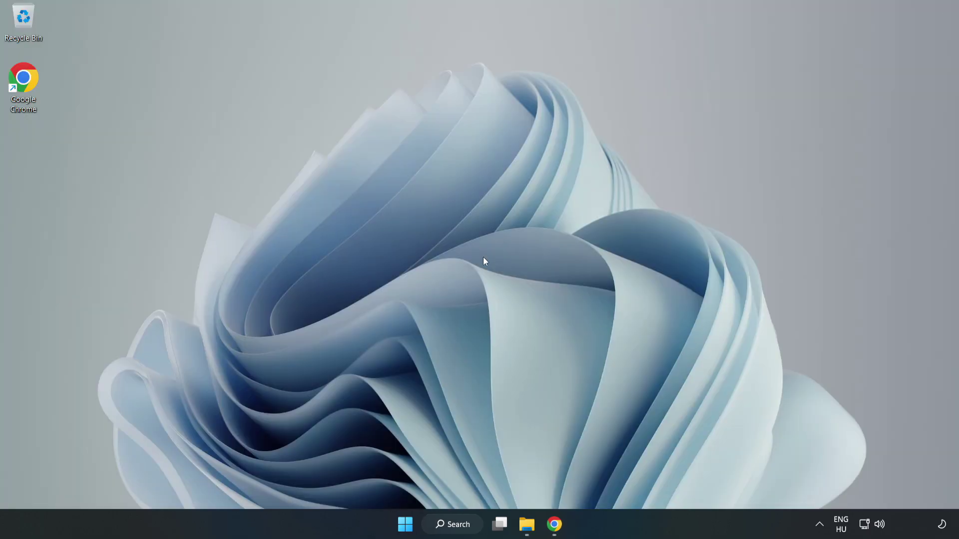
pyautogui.rightClick(407, 528)
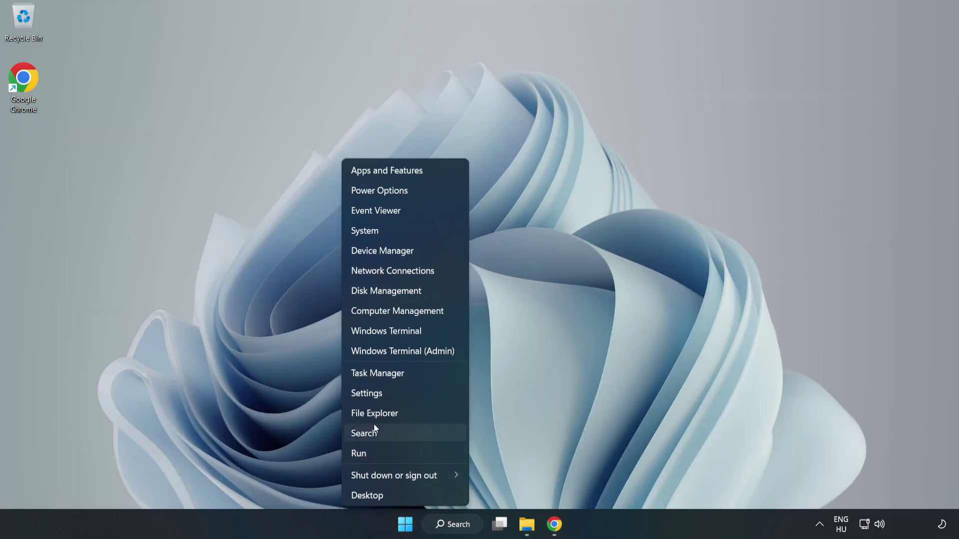
pyautogui.click(420, 378)
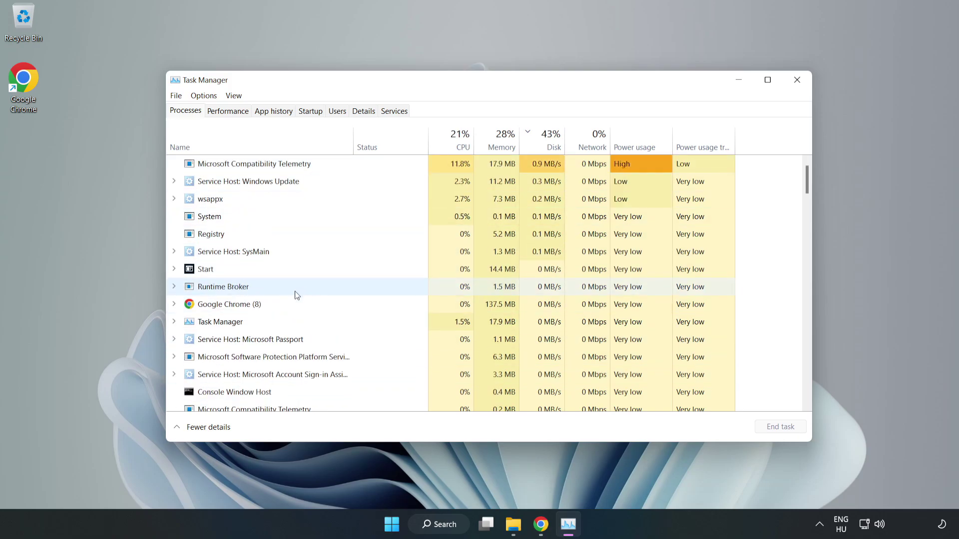
# End the Google Chrome process in Task Manager.
pyautogui.click(260, 306)
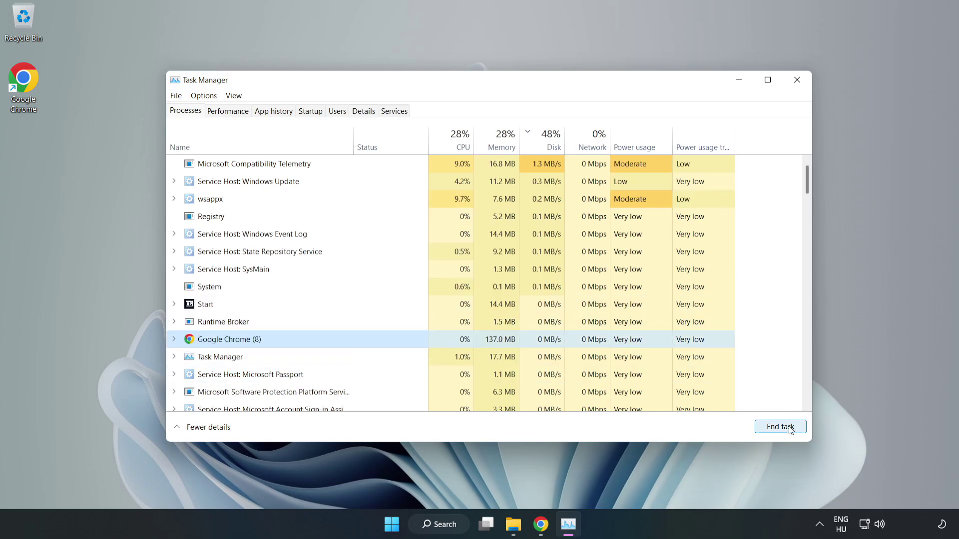
pyautogui.click(775, 428)
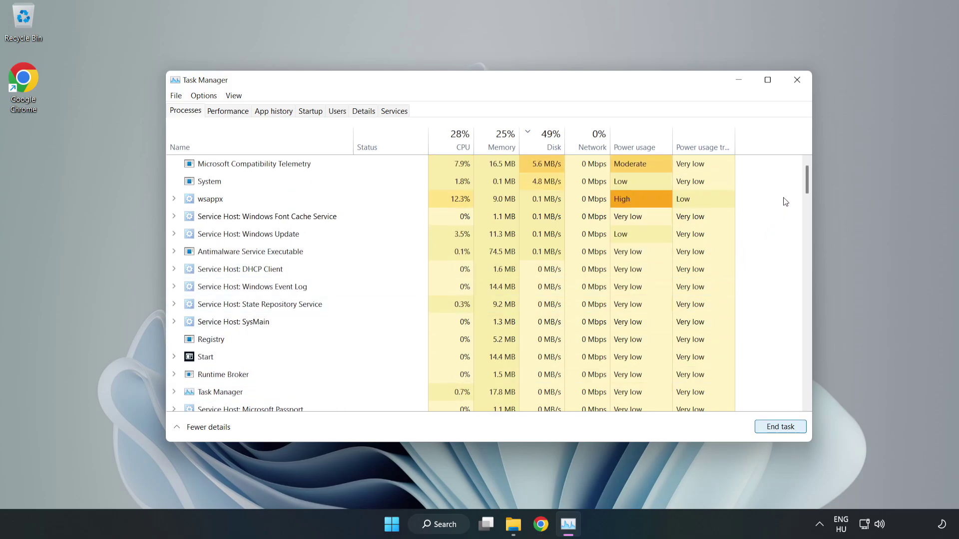
pyautogui.moveTo(811, 182); pyautogui.dragTo(775, 168)
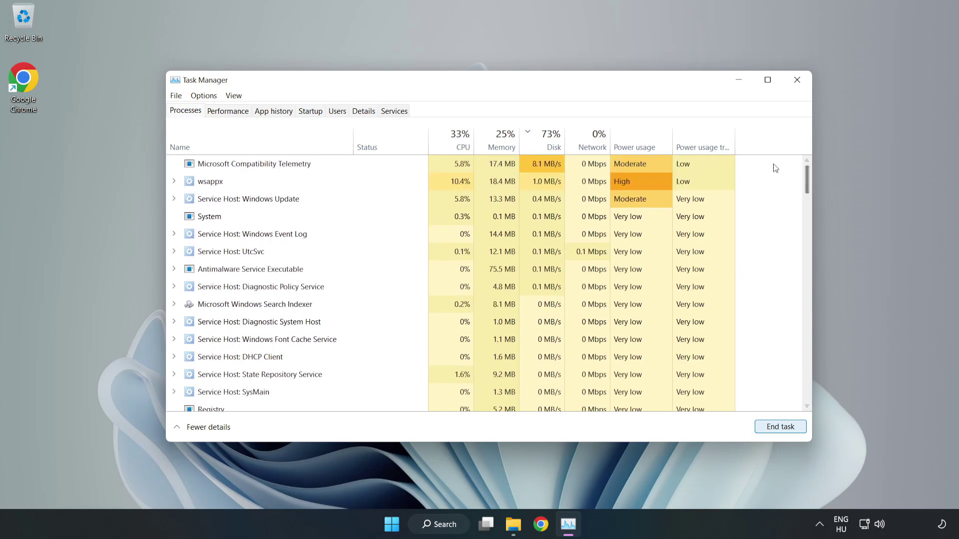
# Disable Cortana, Phone Link, Terminal and Xbox App Services as startup apps, then close Task Manager.
pyautogui.click(311, 111)
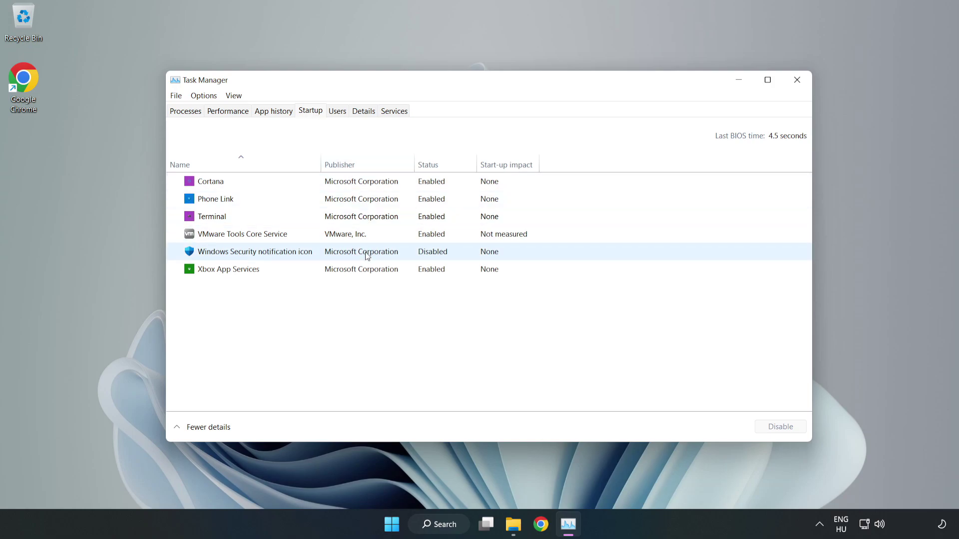
pyautogui.click(362, 181)
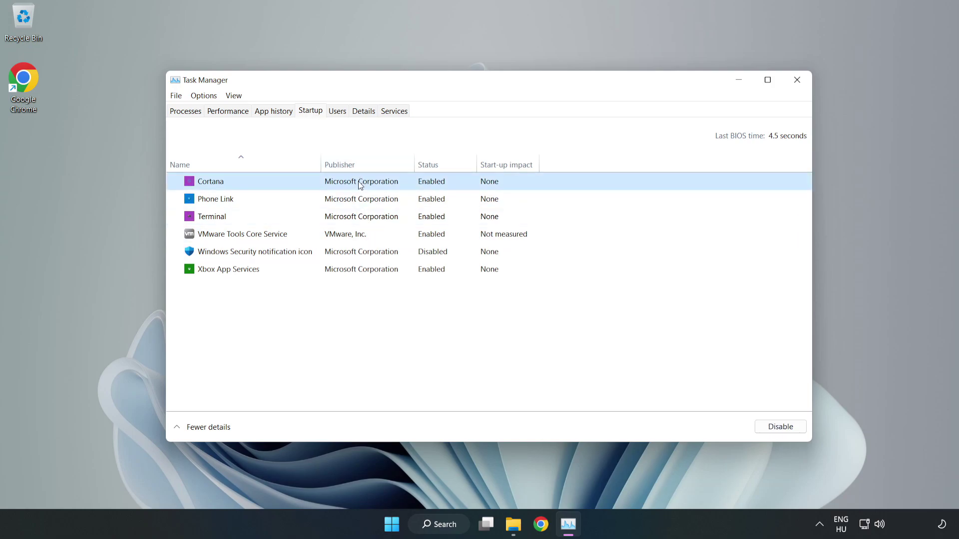
pyautogui.click(771, 433)
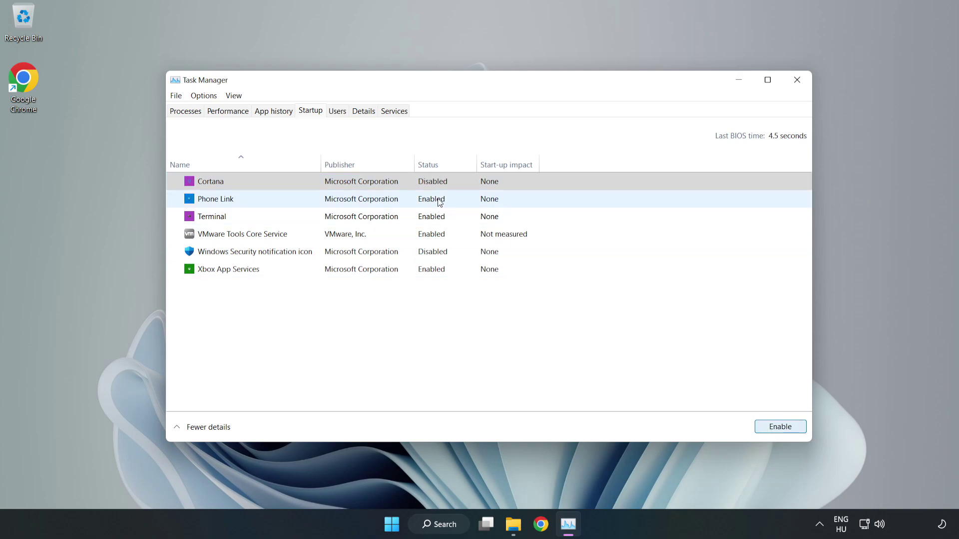
pyautogui.click(441, 202)
pyautogui.click(773, 428)
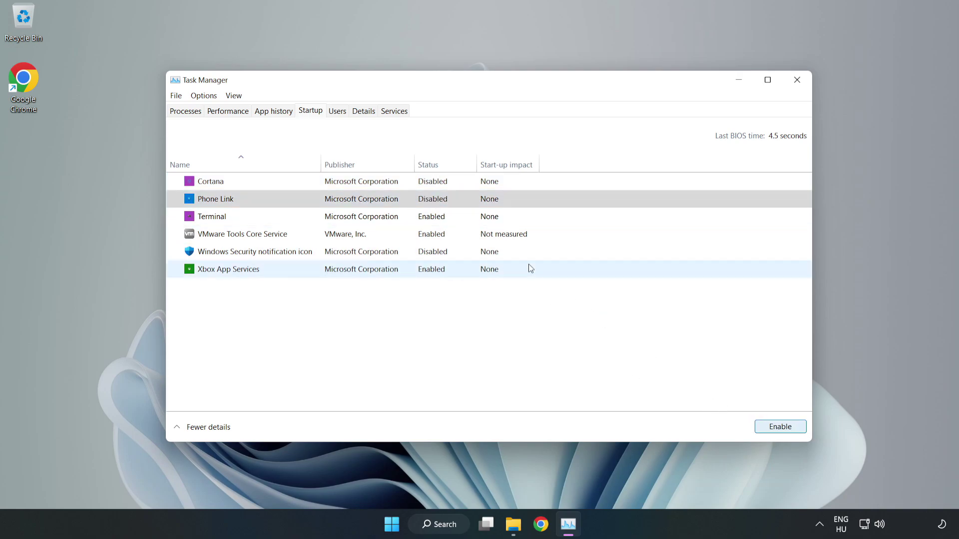
pyautogui.click(441, 220)
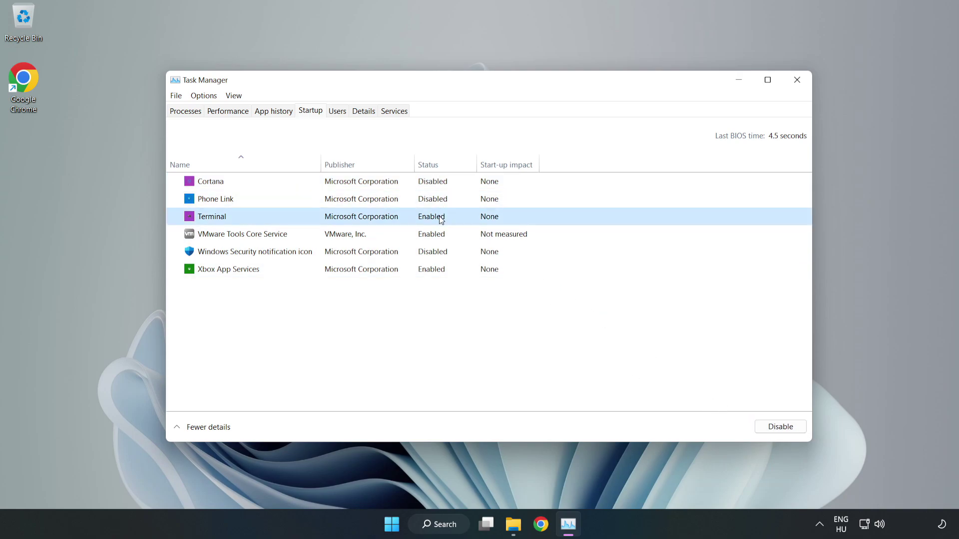
pyautogui.click(785, 429)
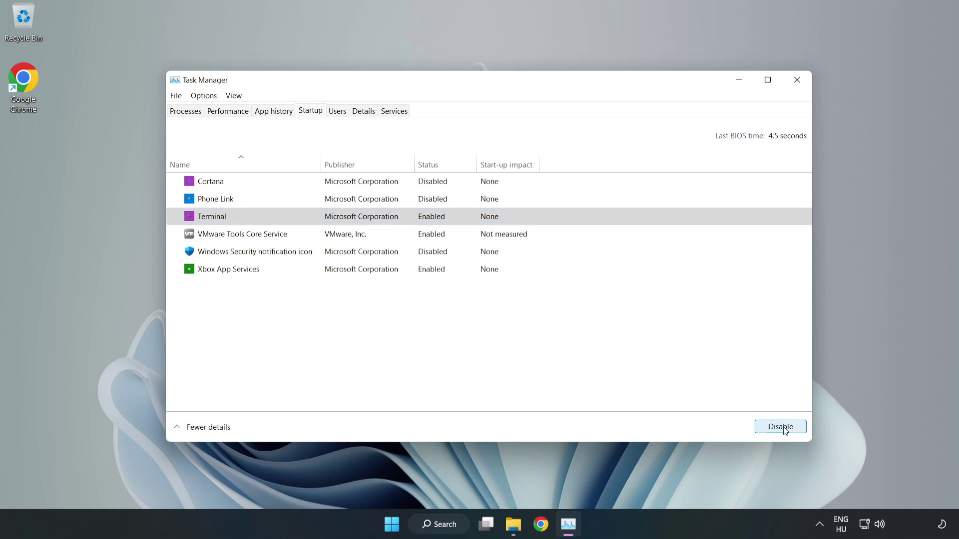
pyautogui.click(330, 269)
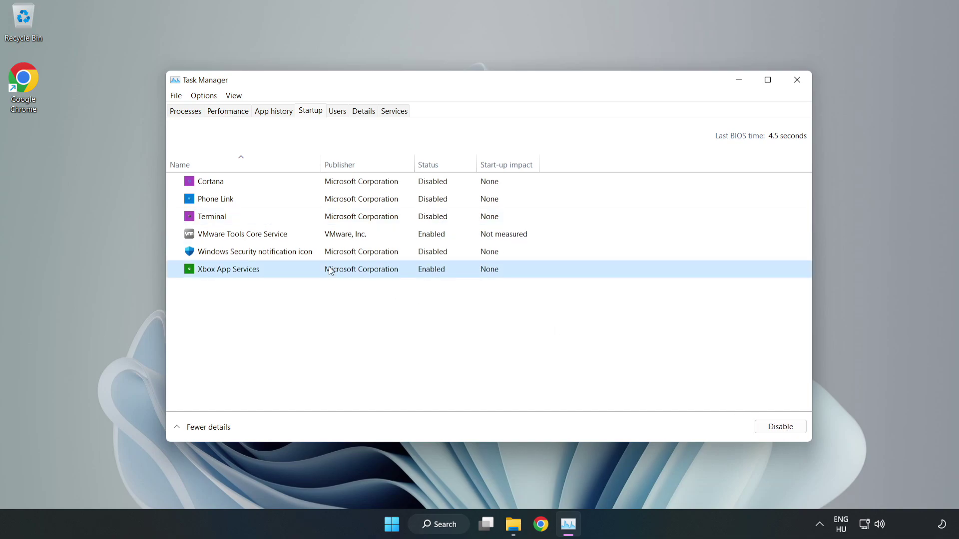
pyautogui.click(763, 431)
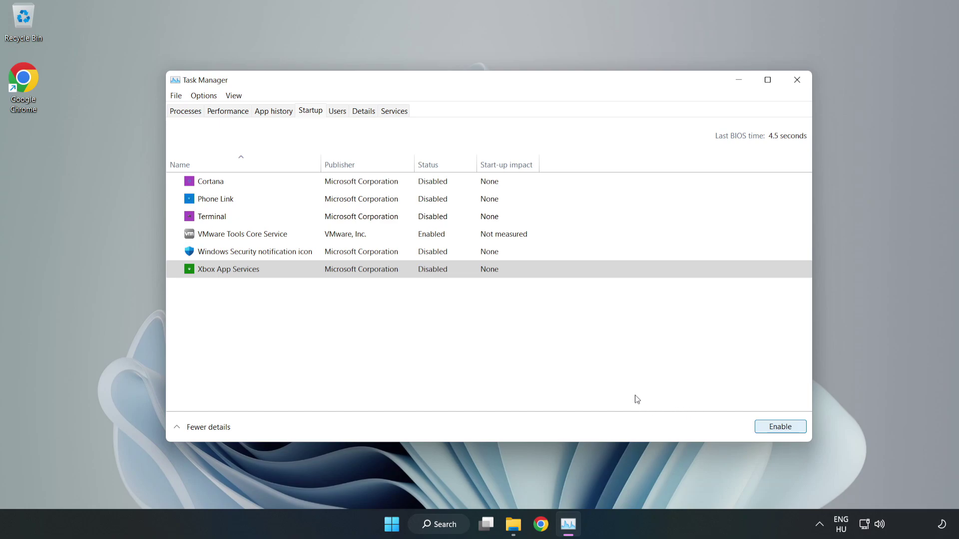
pyautogui.click(797, 86)
pyautogui.click(797, 86)
# Open Windows Update via search and run a check for updates.
pyautogui.click(459, 525)
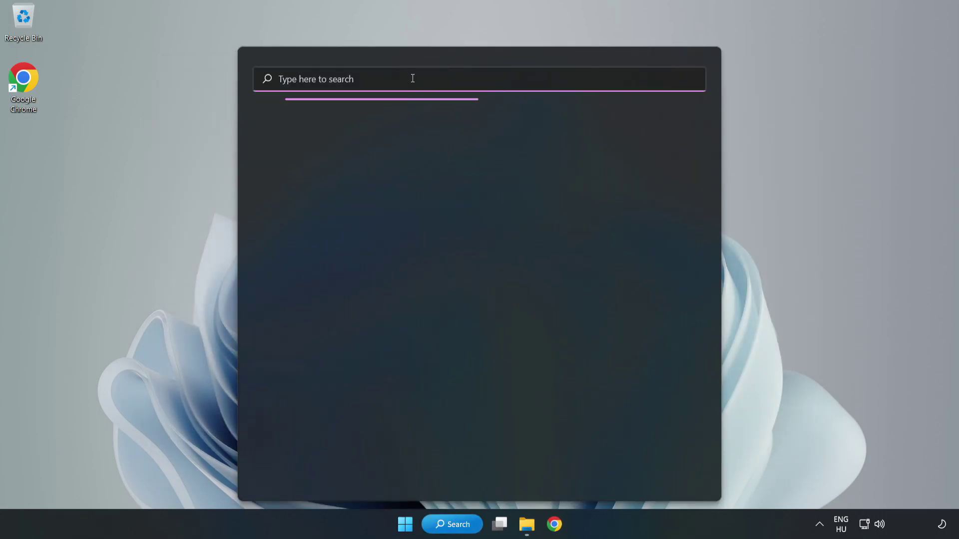
pyautogui.write('update')
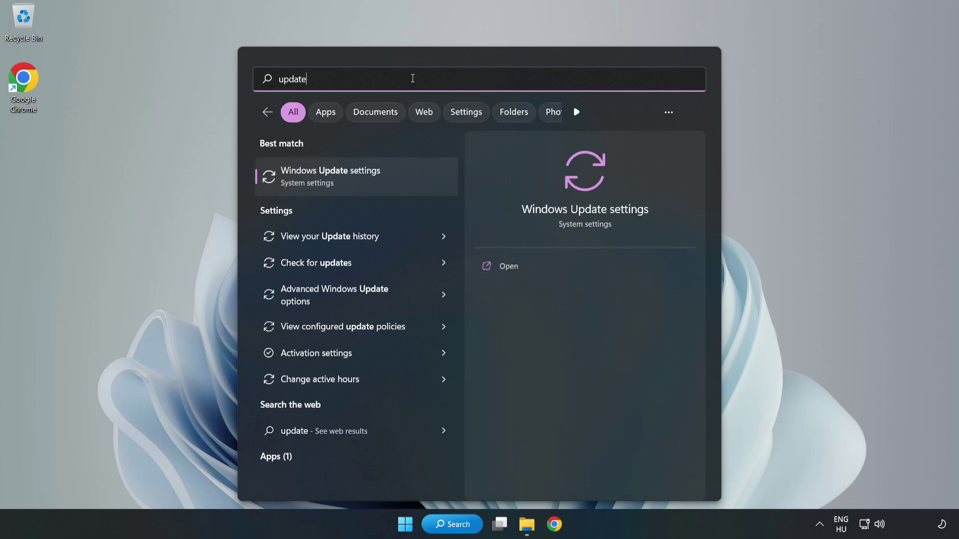
pyautogui.click(391, 187)
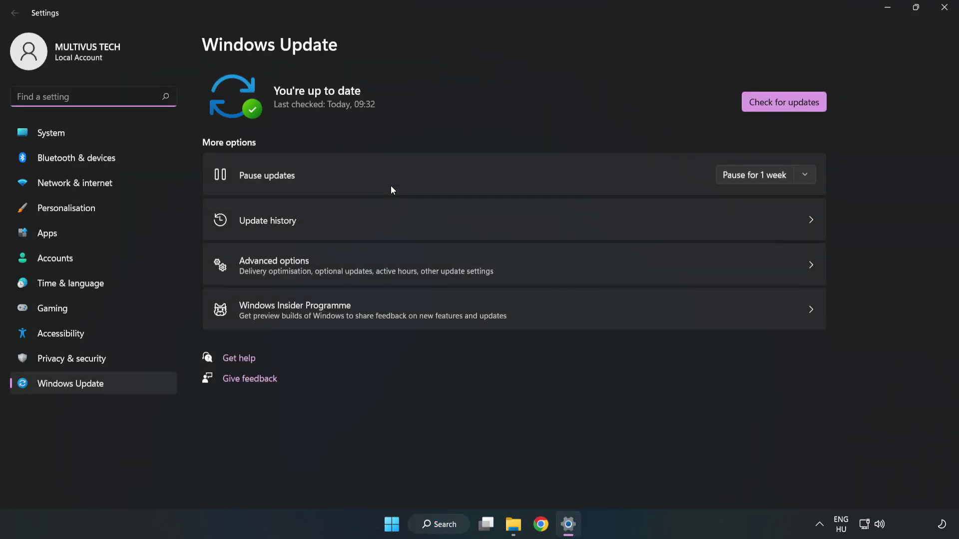
pyautogui.click(771, 106)
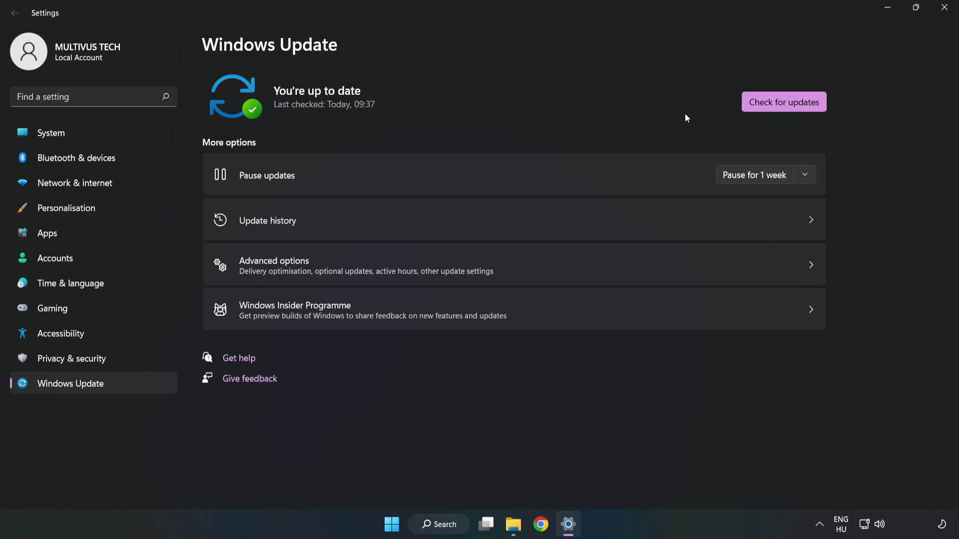
# Close Settings and launch Registry Editor by searching 'regedit'.
pyautogui.click(941, 13)
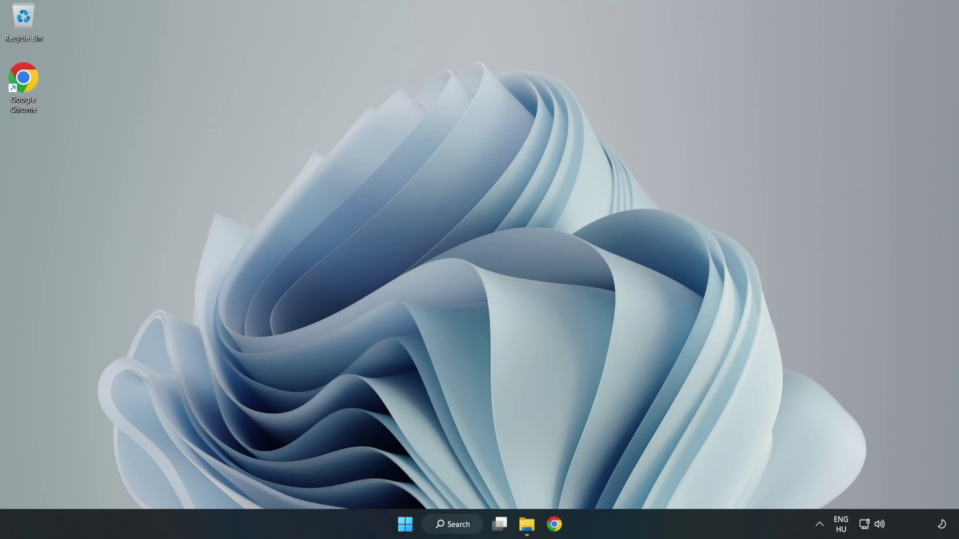
pyautogui.click(469, 529)
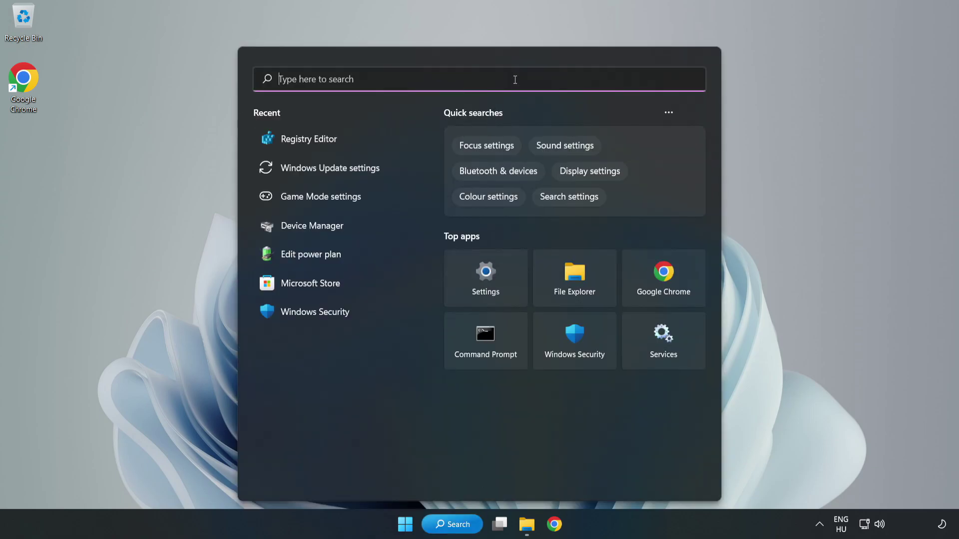
pyautogui.write('regedit')
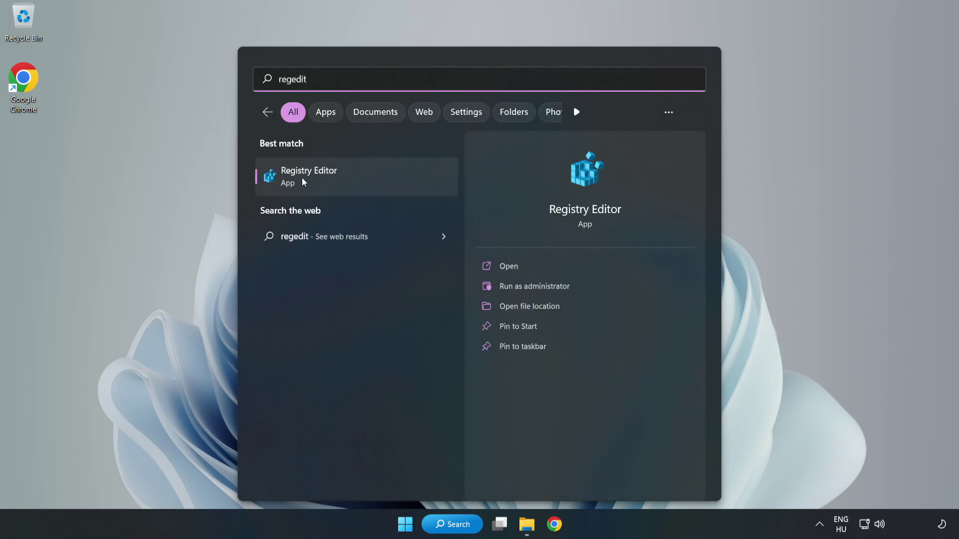
pyautogui.click(366, 178)
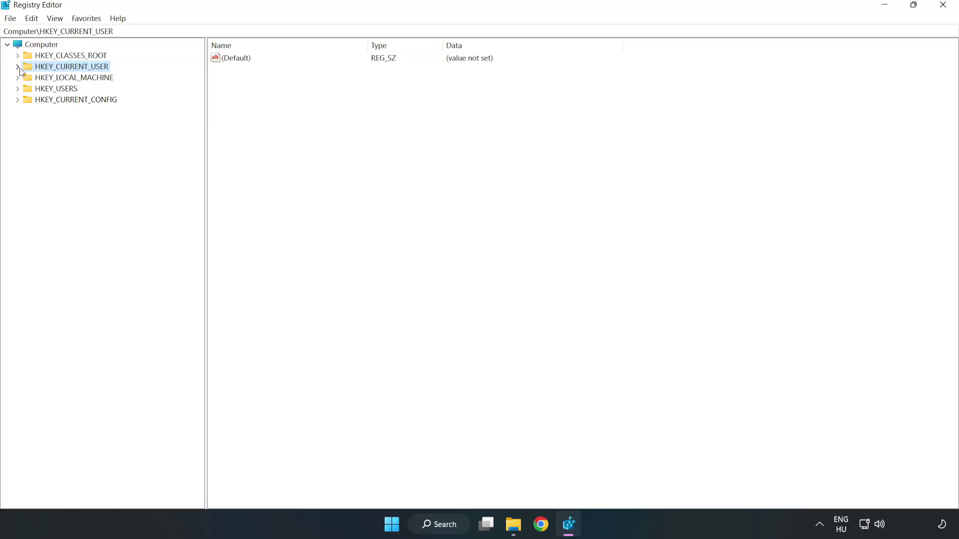
# Navigate to HKEY_CURRENT_USER\System\GameConfigStore to view its GameDVR values.
pyautogui.click(19, 68)
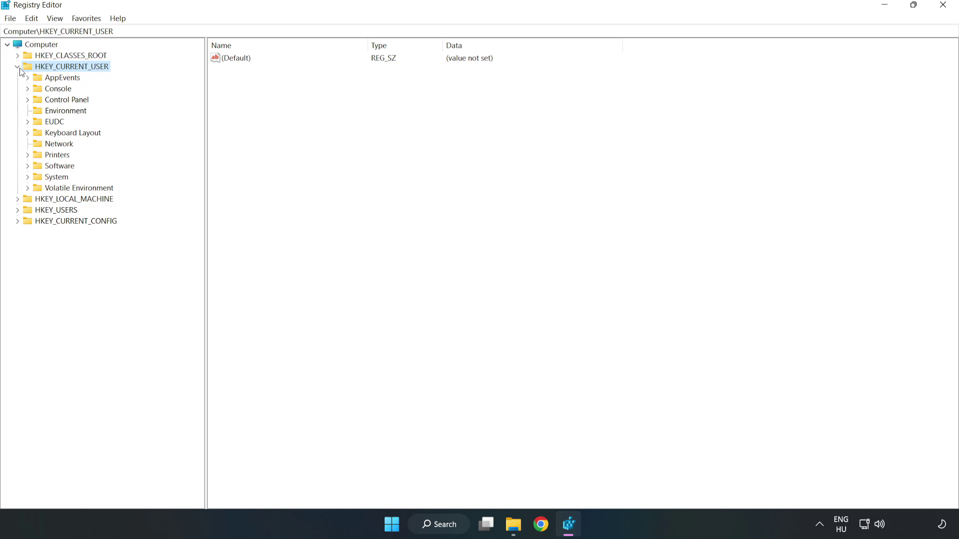
pyautogui.click(27, 177)
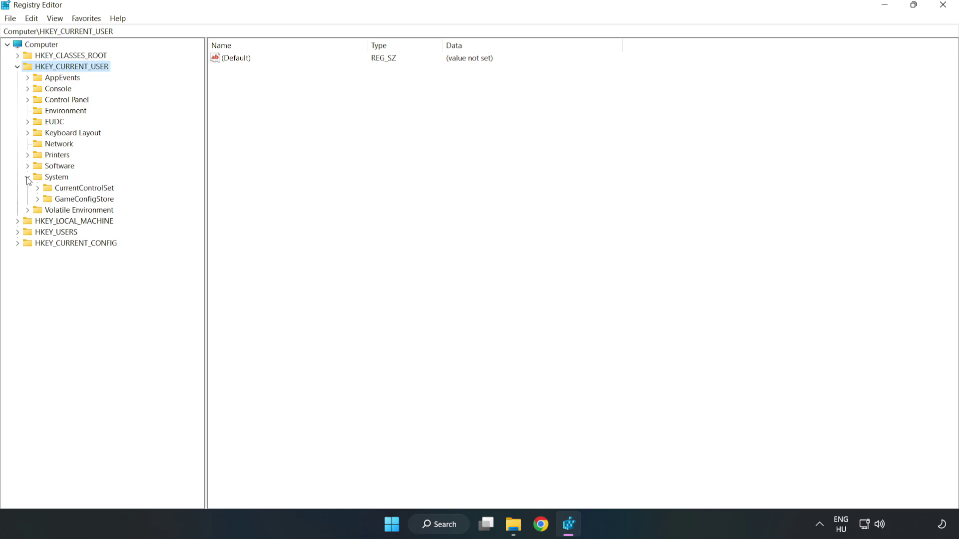
pyautogui.click(80, 202)
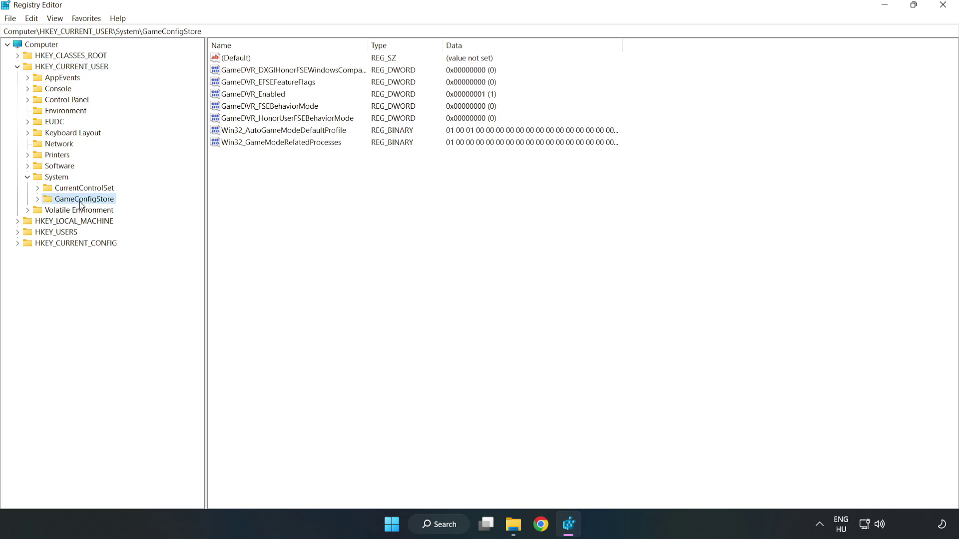
# Change GameDVR_Enabled's value data from 1 to 0 and collapse HKEY_CURRENT_USER.
pyautogui.click(236, 96)
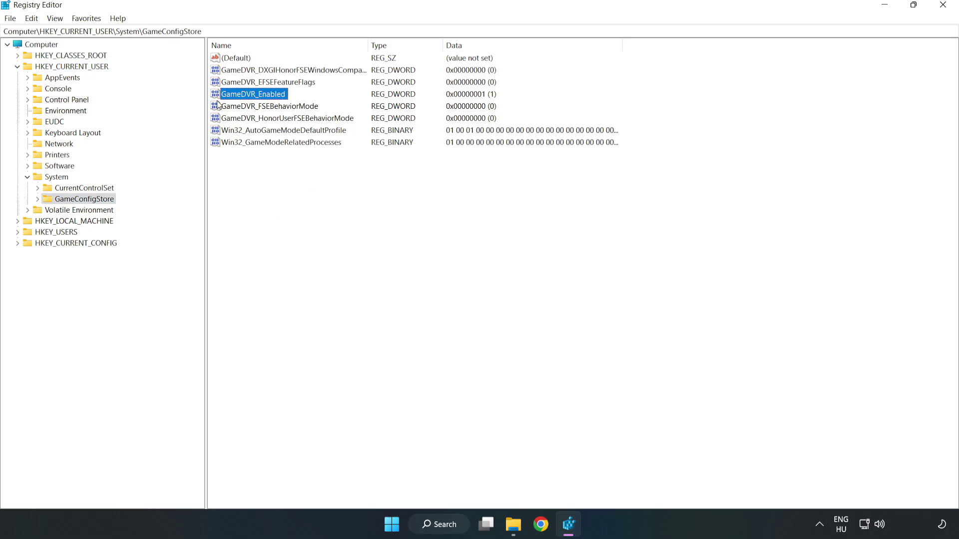
pyautogui.rightClick(262, 98)
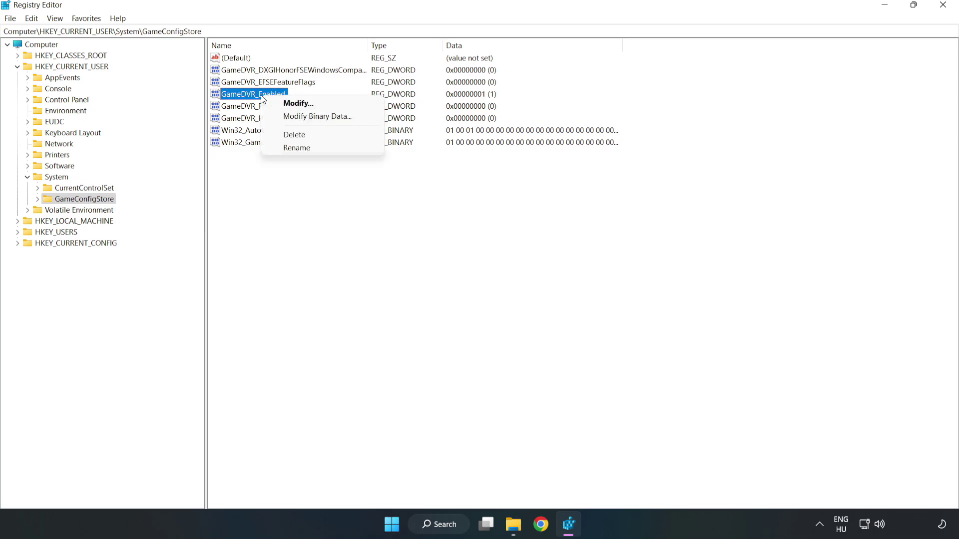
pyautogui.click(306, 104)
pyautogui.moveTo(338, 131); pyautogui.dragTo(533, 204)
pyautogui.click(402, 258)
pyautogui.moveTo(402, 258); pyautogui.dragTo(331, 248)
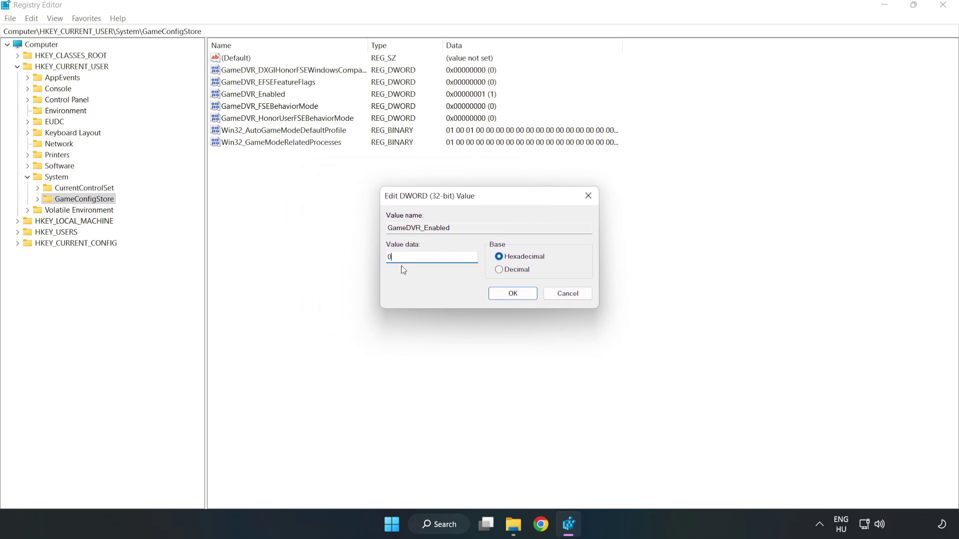
pyautogui.write('0')
pyautogui.click(513, 294)
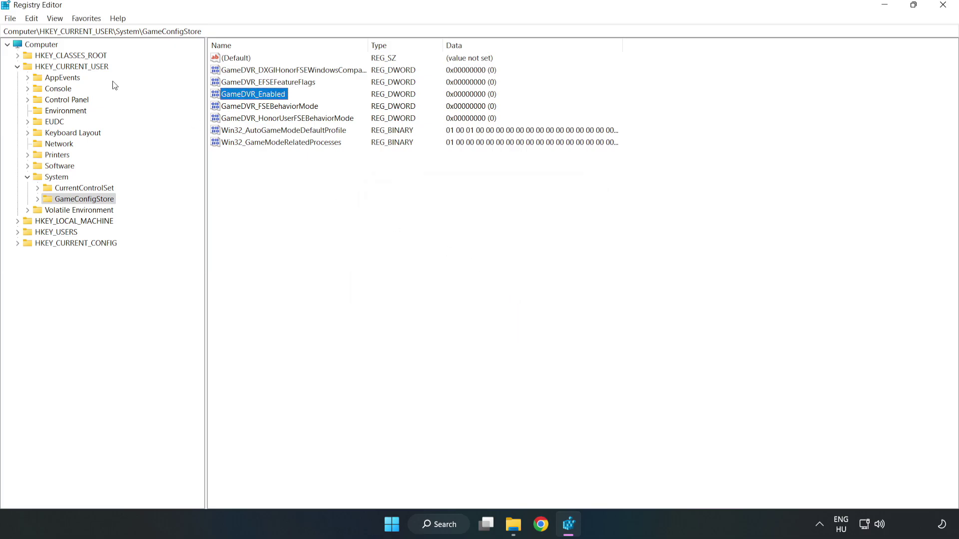
pyautogui.click(17, 67)
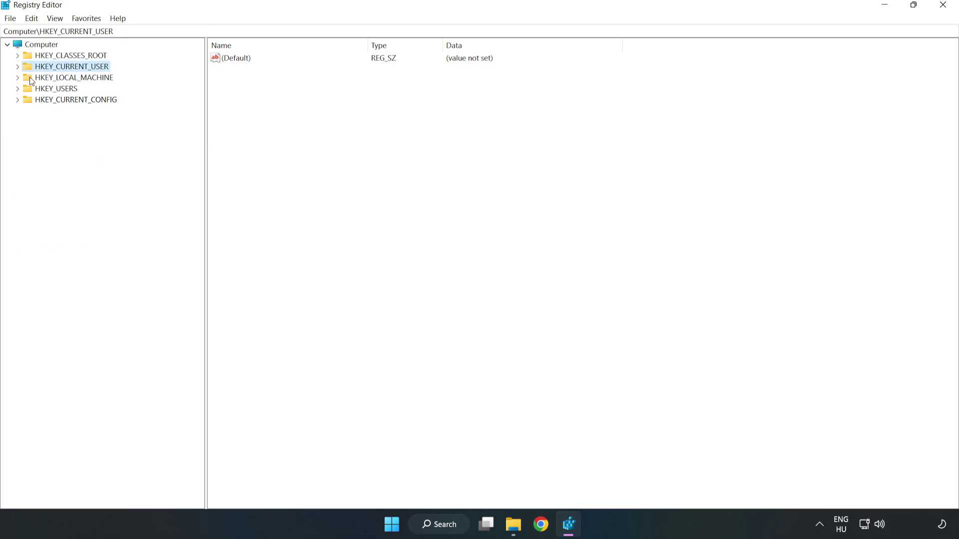
# Open HKLM\SOFTWARE\Microsoft\PolicyManager\default\ApplicationManagement\AllowGameDVR in the registry tree.
pyautogui.doubleClick(23, 79)
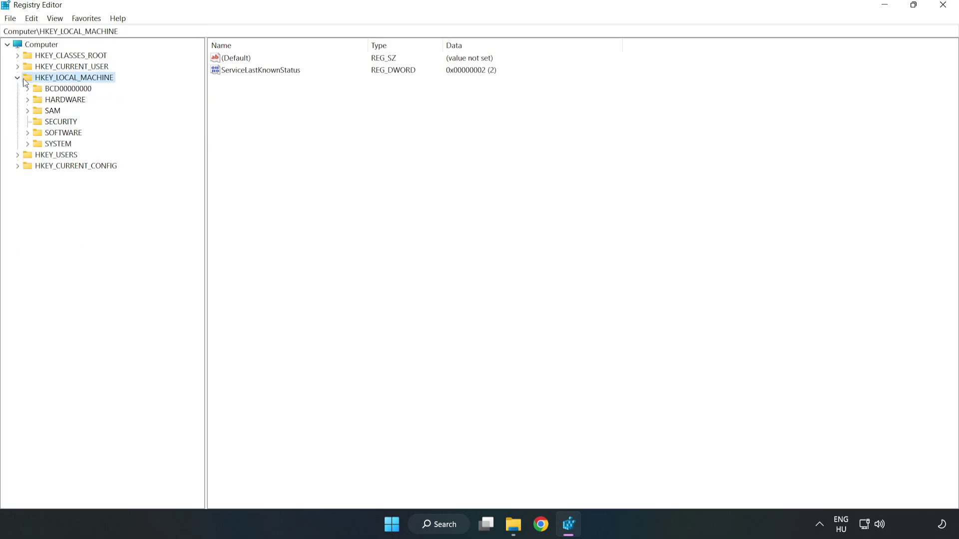
pyautogui.click(29, 133)
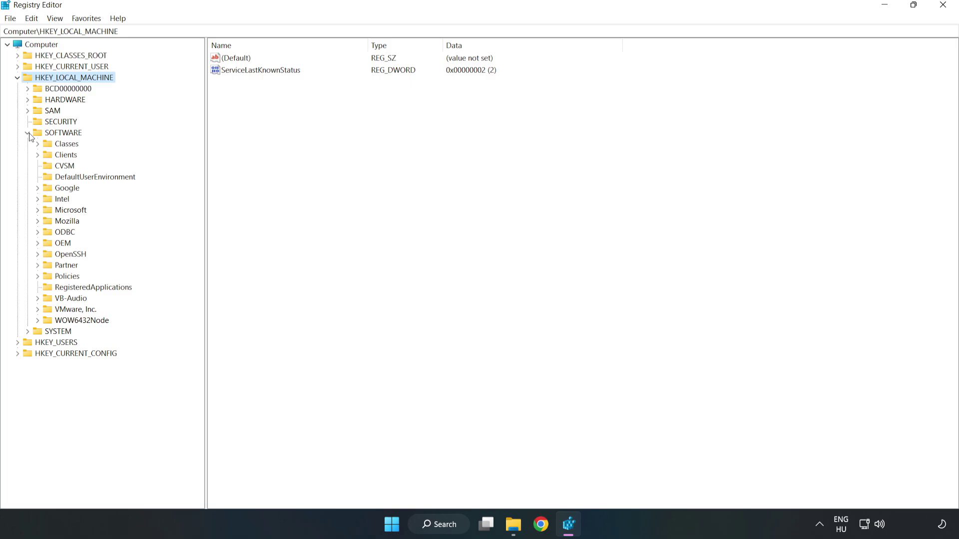
pyautogui.click(37, 211)
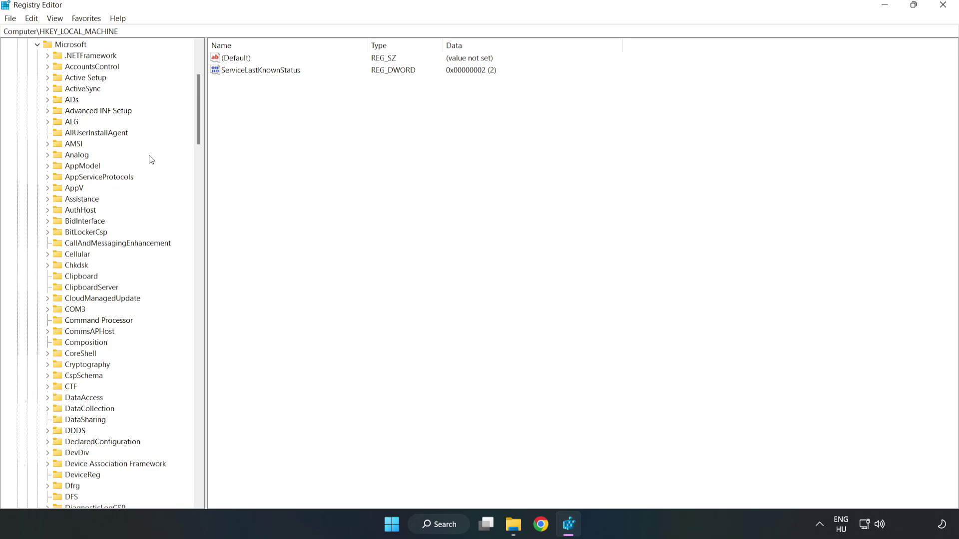
pyautogui.moveTo(197, 128); pyautogui.dragTo(216, 355)
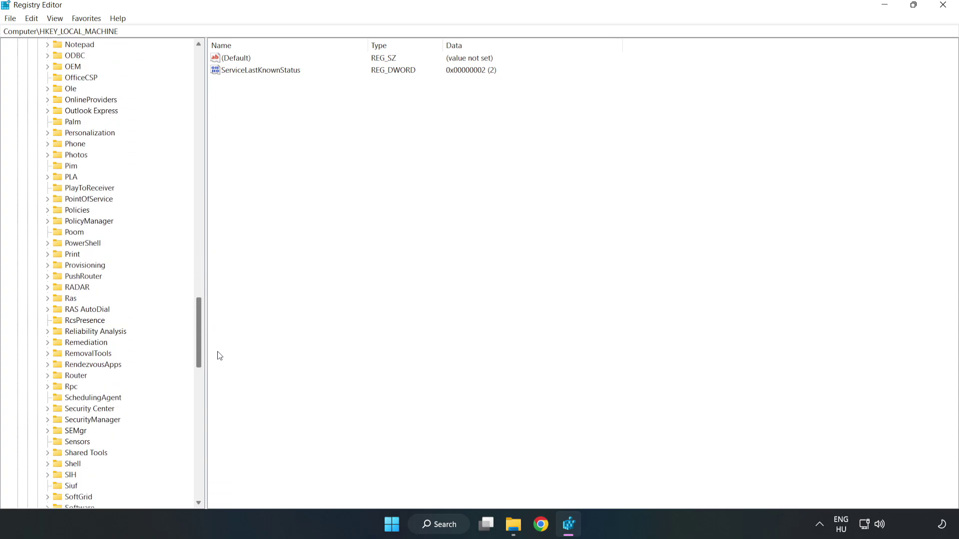
pyautogui.click(48, 222)
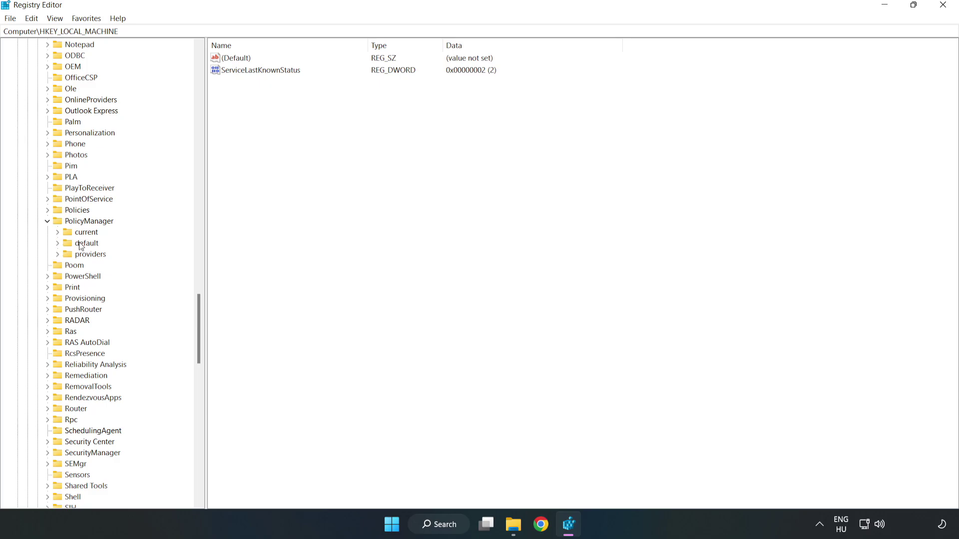
pyautogui.click(58, 244)
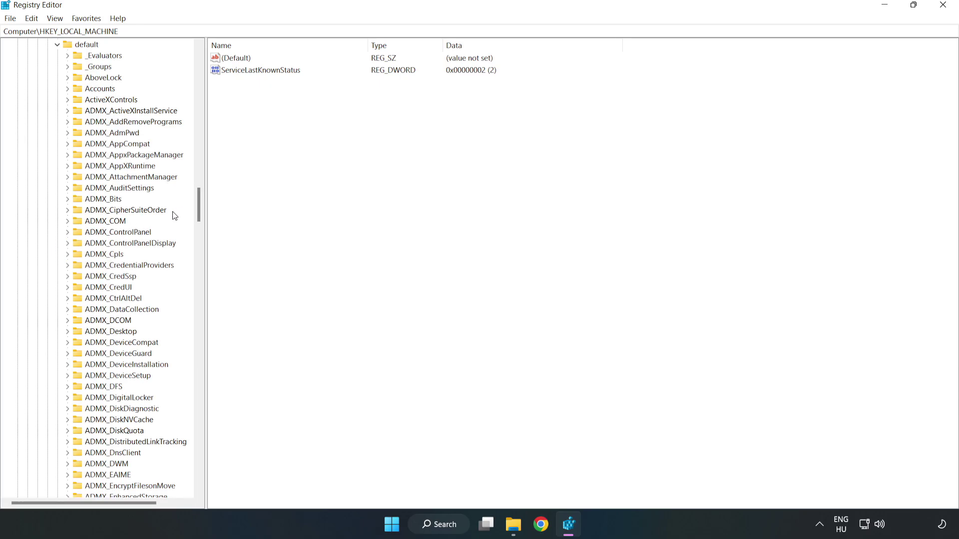
pyautogui.moveTo(198, 205); pyautogui.dragTo(194, 316)
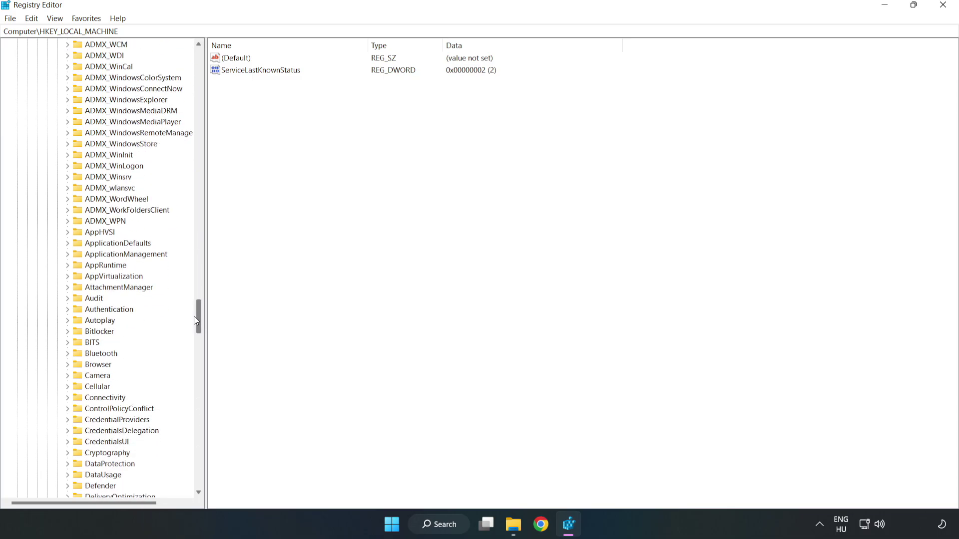
pyautogui.click(69, 253)
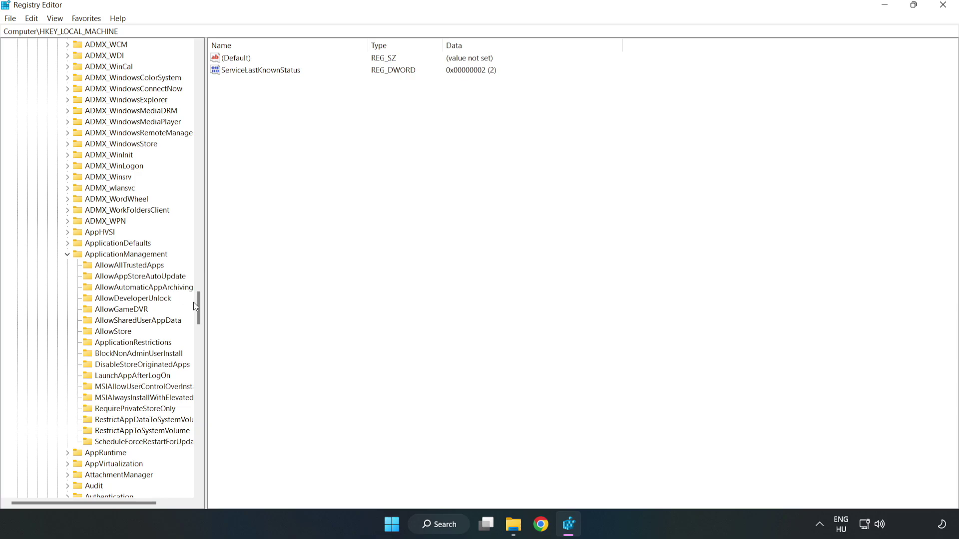
pyautogui.click(112, 311)
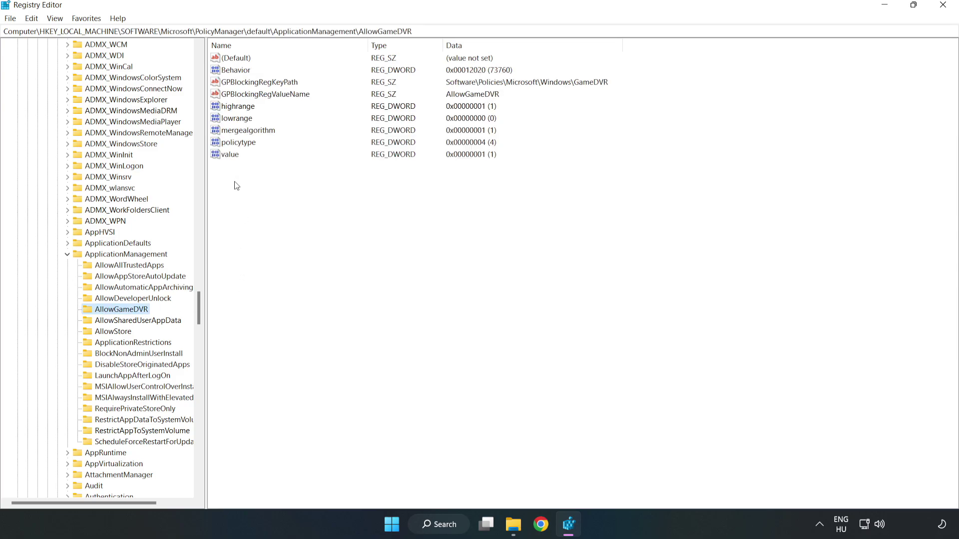
# Change the AllowGameDVR value entry's data from 1 to 0.
pyautogui.click(225, 155)
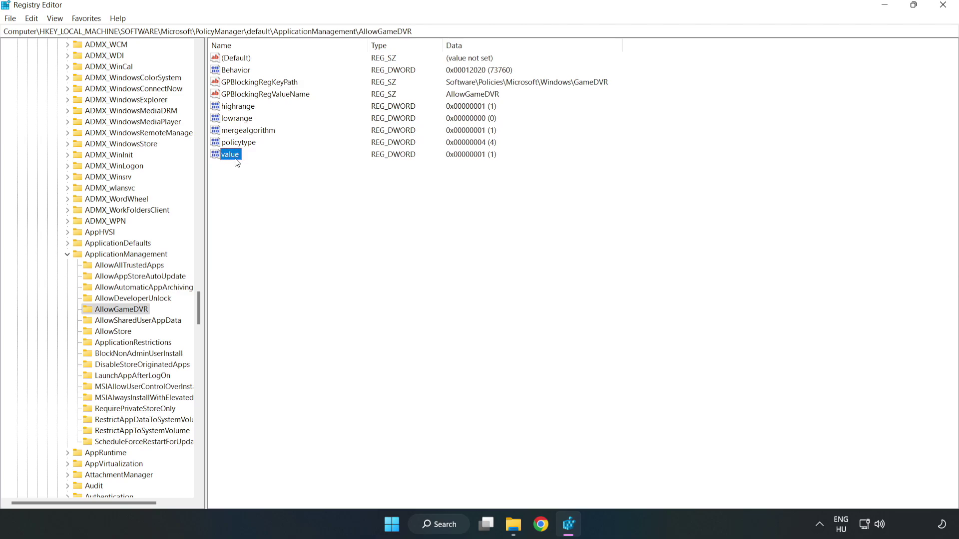
pyautogui.rightClick(235, 159)
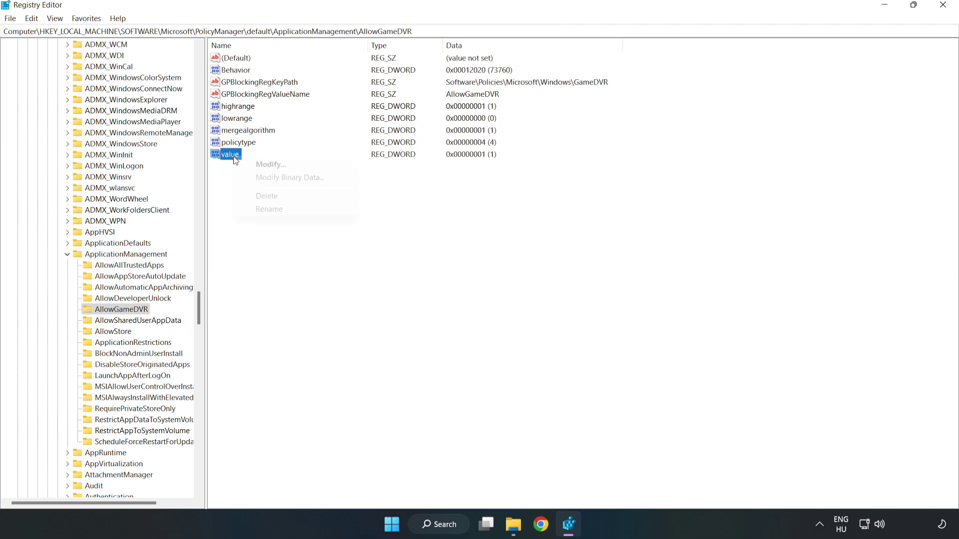
pyautogui.click(276, 167)
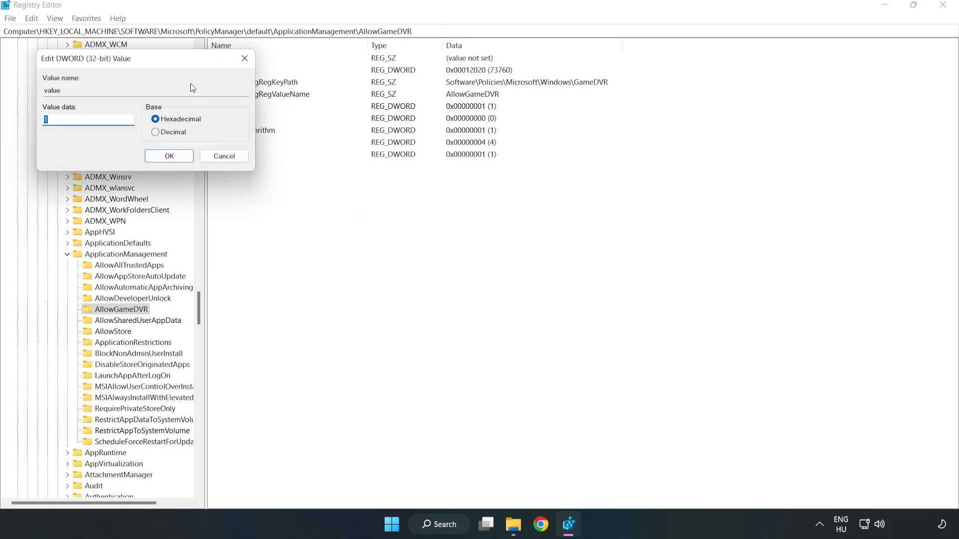
pyautogui.moveTo(178, 62); pyautogui.dragTo(488, 199)
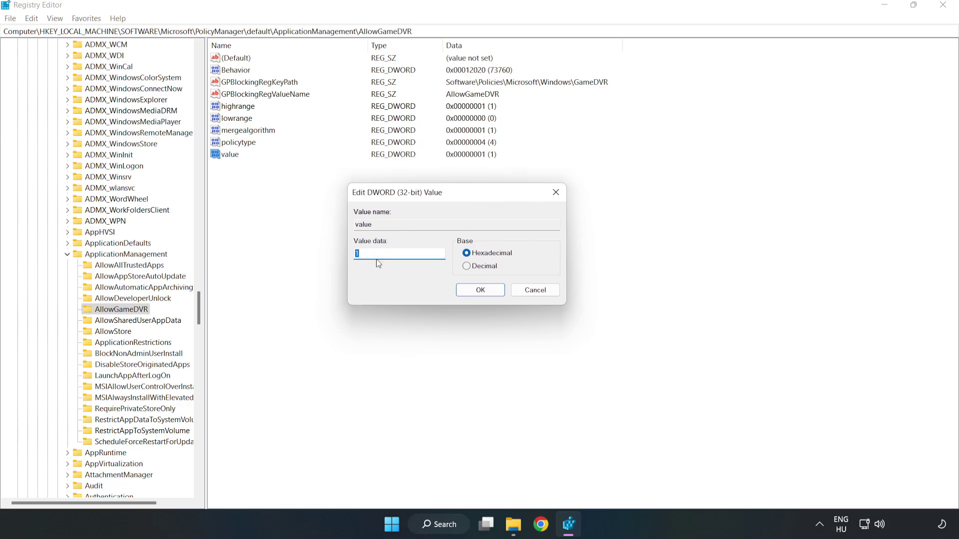
pyautogui.write('0')
pyautogui.click(481, 291)
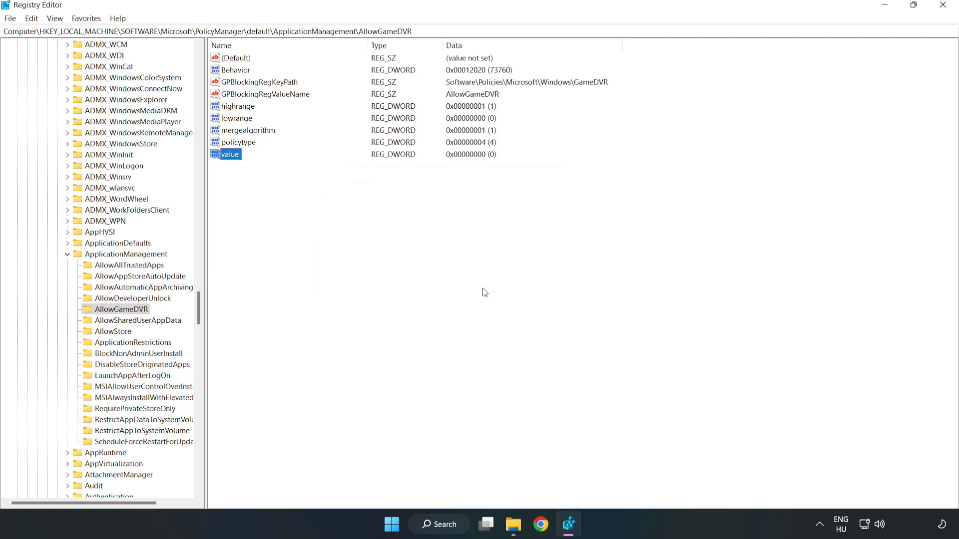
# Close Registry Editor, then download and run dxwebsetup.exe from the DirectX download page.
pyautogui.click(944, 8)
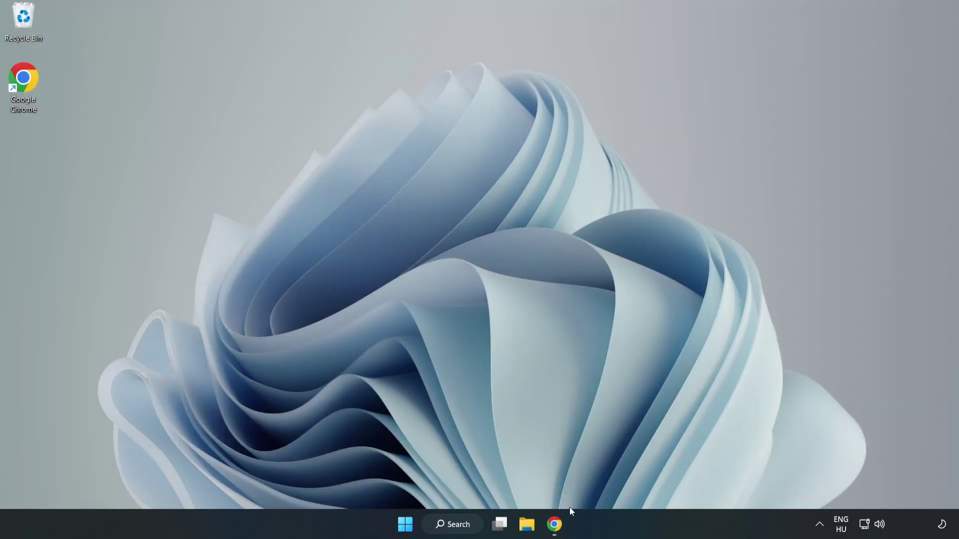
pyautogui.click(556, 531)
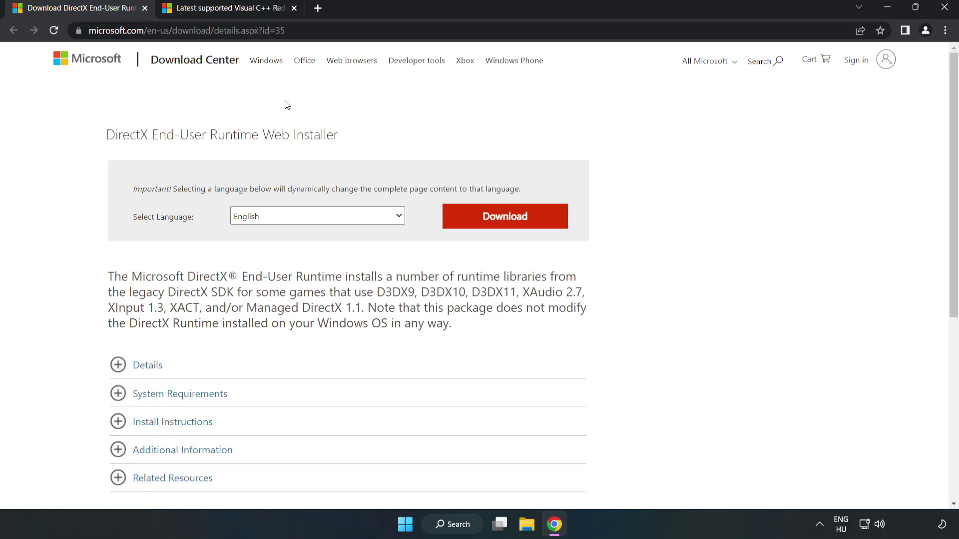
pyautogui.moveTo(240, 31); pyautogui.dragTo(316, 29)
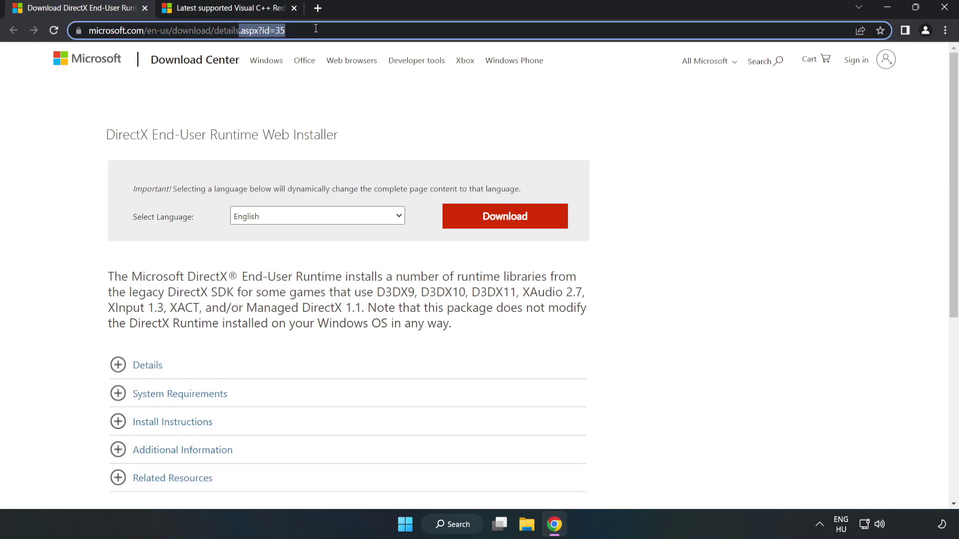
pyautogui.click(387, 118)
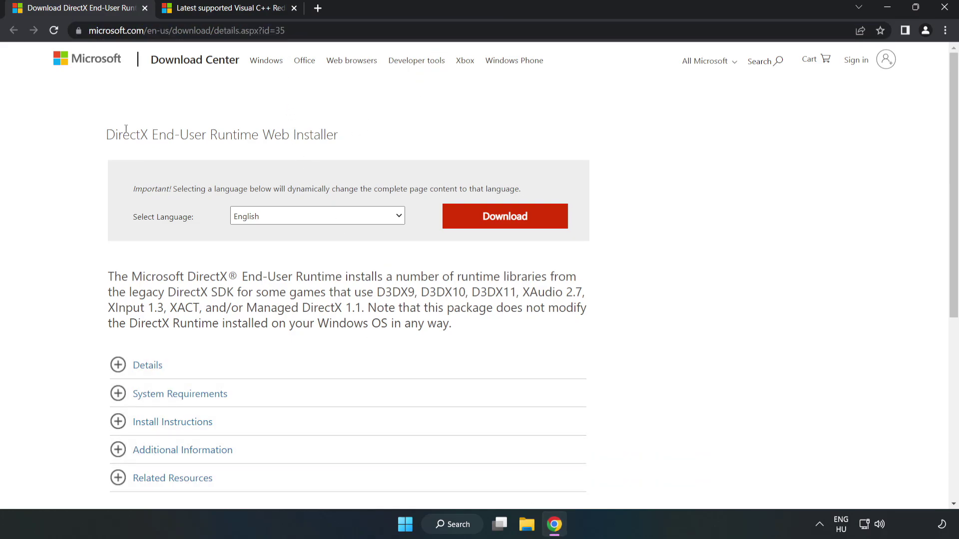
pyautogui.click(511, 228)
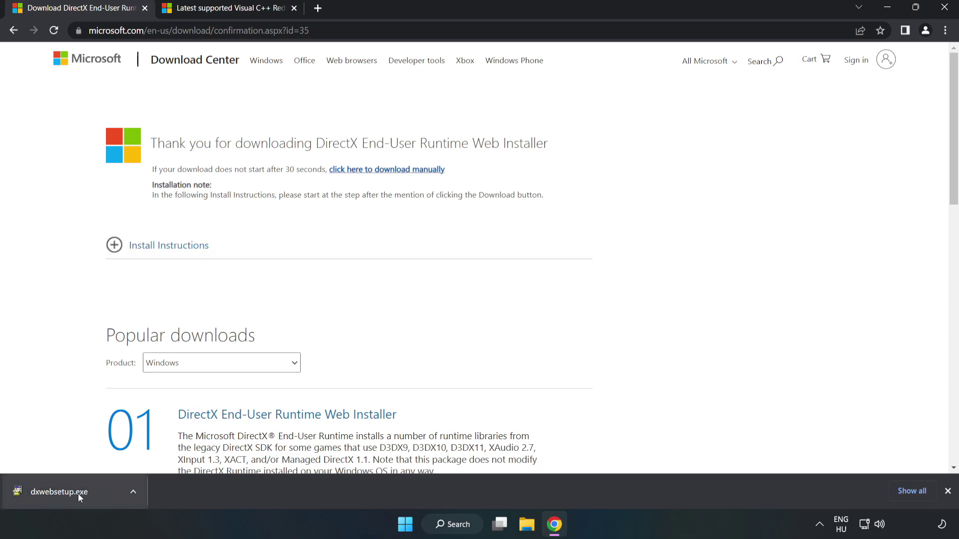
pyautogui.click(97, 494)
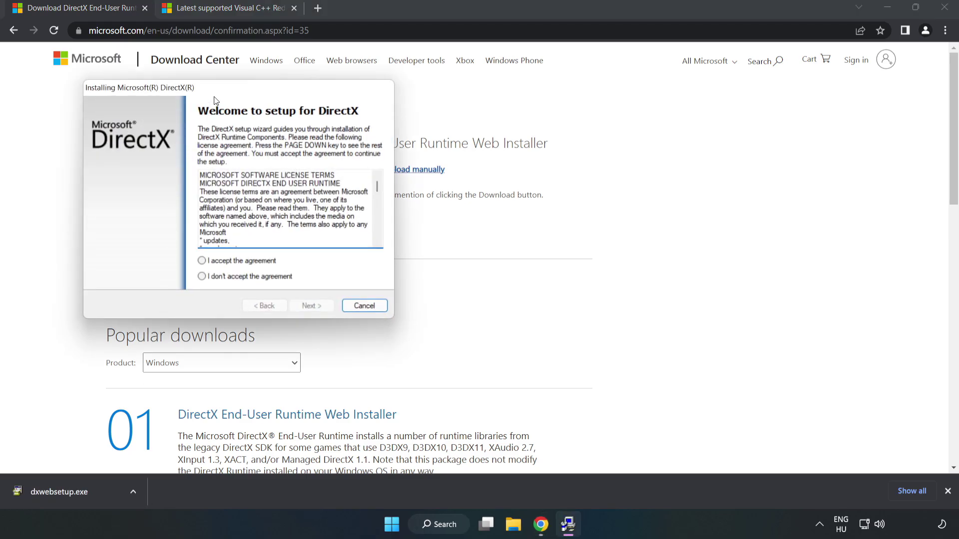
# Accept the DirectX license, decline the Bing Bar, and finish setup, which finds DirectX already current.
pyautogui.moveTo(218, 89); pyautogui.dragTo(458, 135)
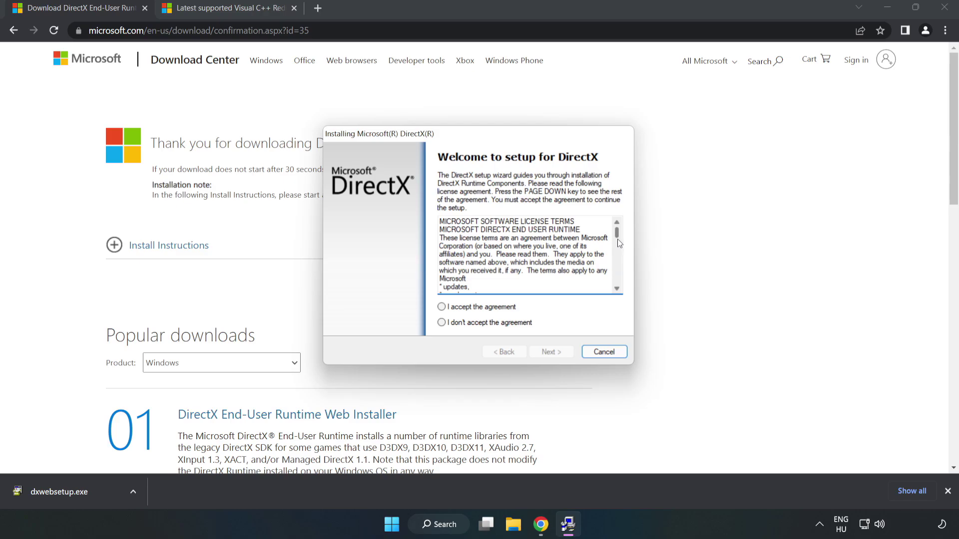
pyautogui.moveTo(617, 234); pyautogui.dragTo(617, 289)
pyautogui.click(439, 306)
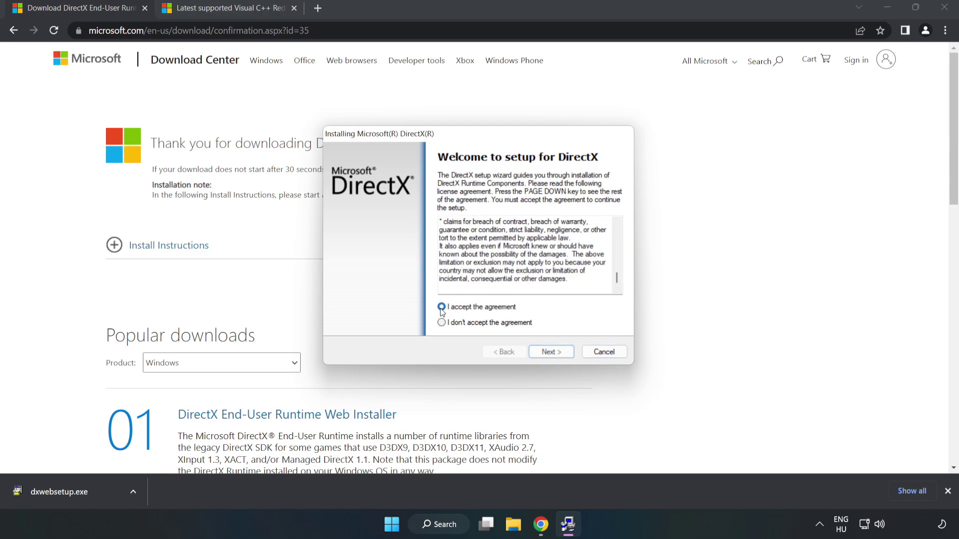
pyautogui.click(555, 352)
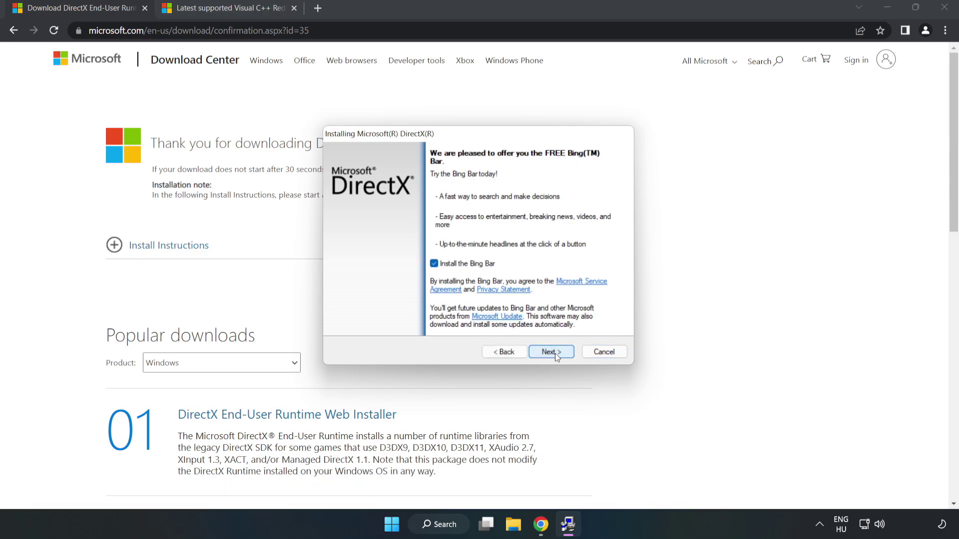
pyautogui.click(434, 263)
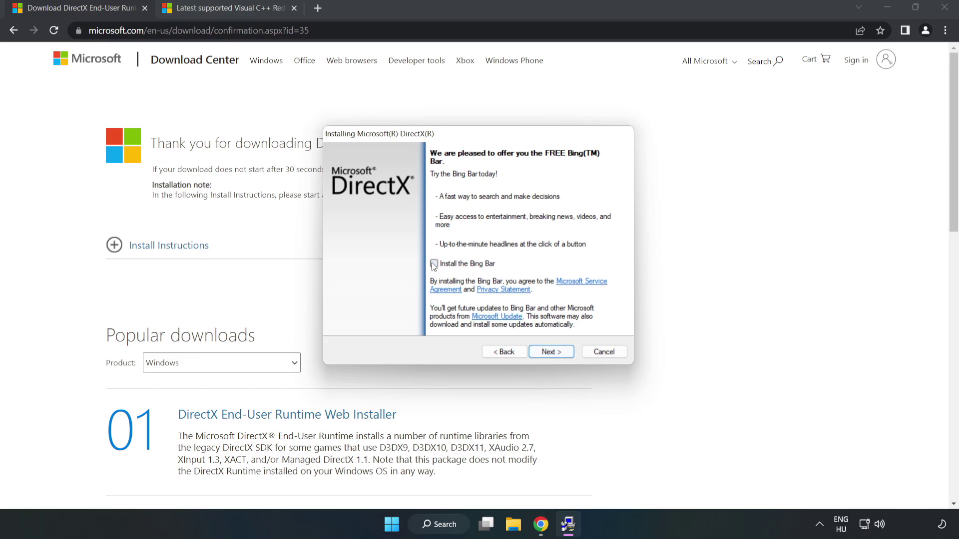
pyautogui.click(553, 352)
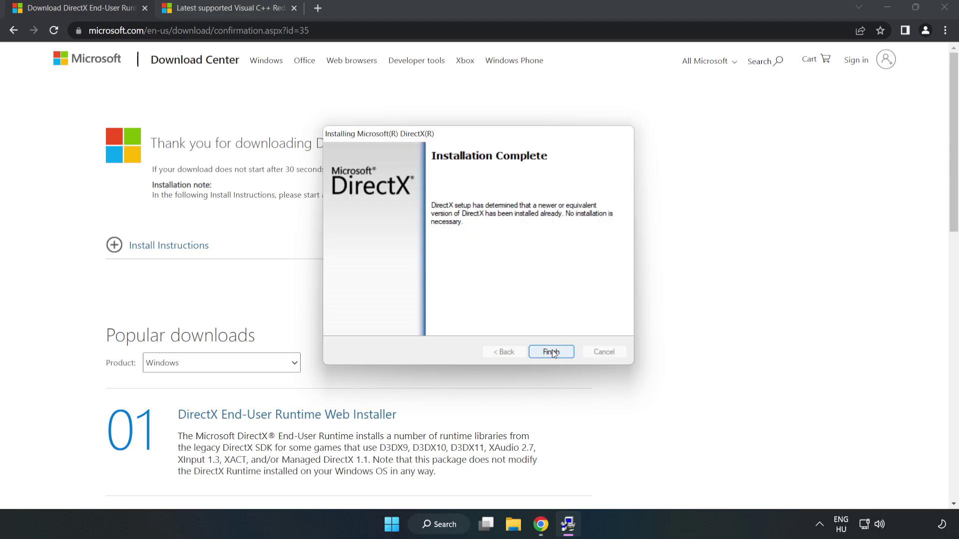
pyautogui.click(552, 353)
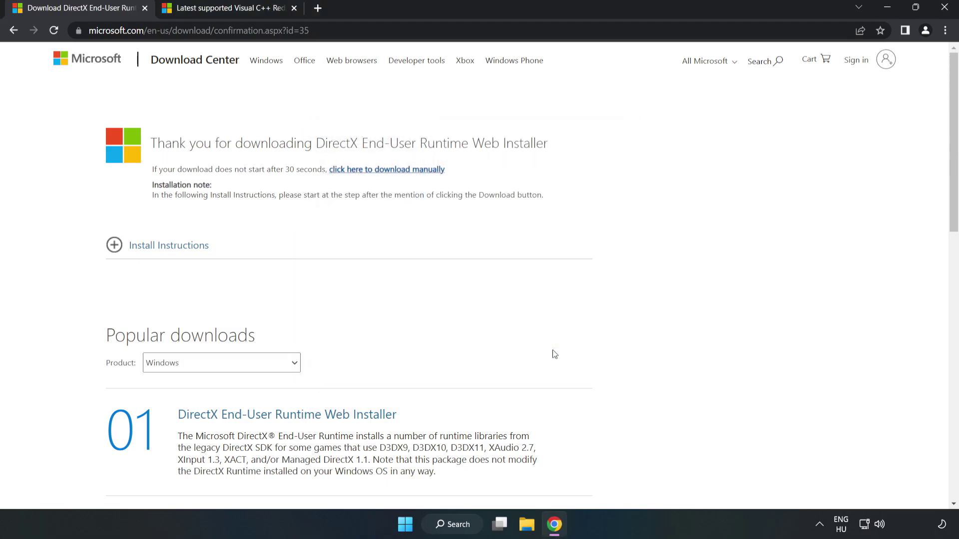
# Close the DirectX tab and download the Visual C++ redistributable installers, allowing multiple downloads.
pyautogui.click(144, 8)
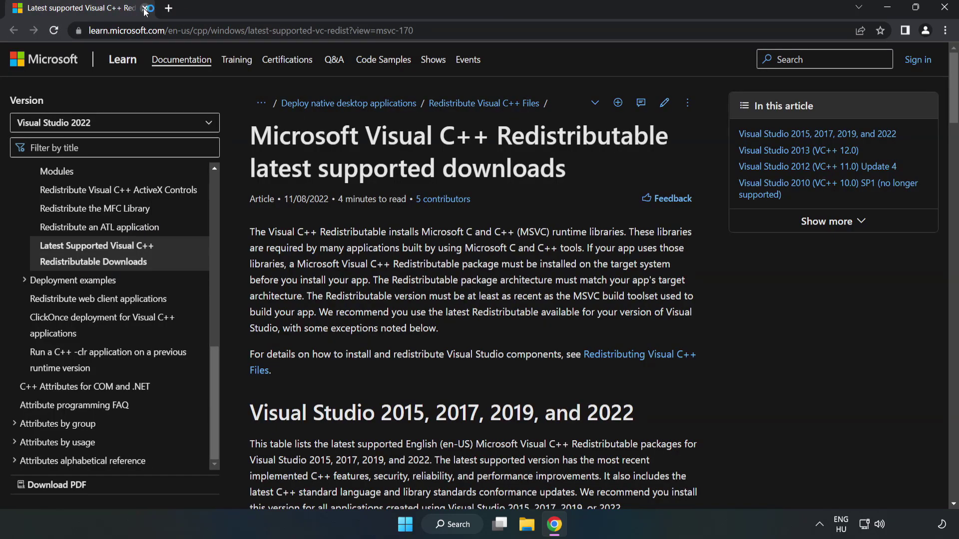
pyautogui.click(218, 30)
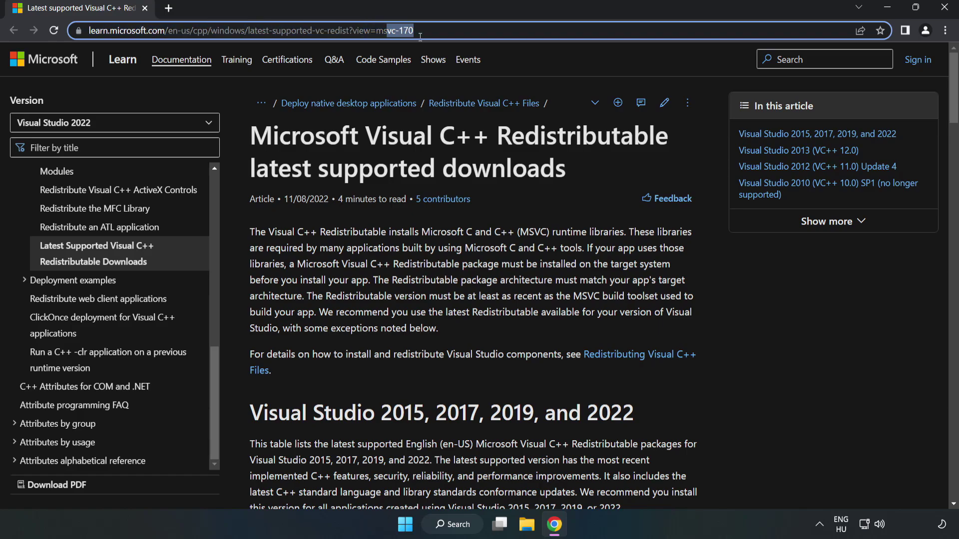
pyautogui.press('End')
pyautogui.click(495, 162)
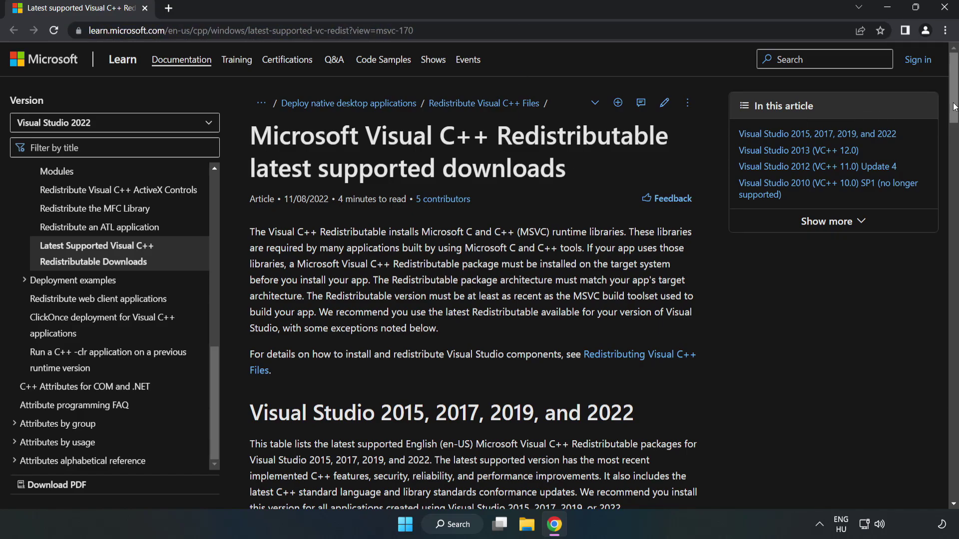
pyautogui.moveTo(954, 110); pyautogui.dragTo(954, 129)
pyautogui.scroll(-4, 790, 203)
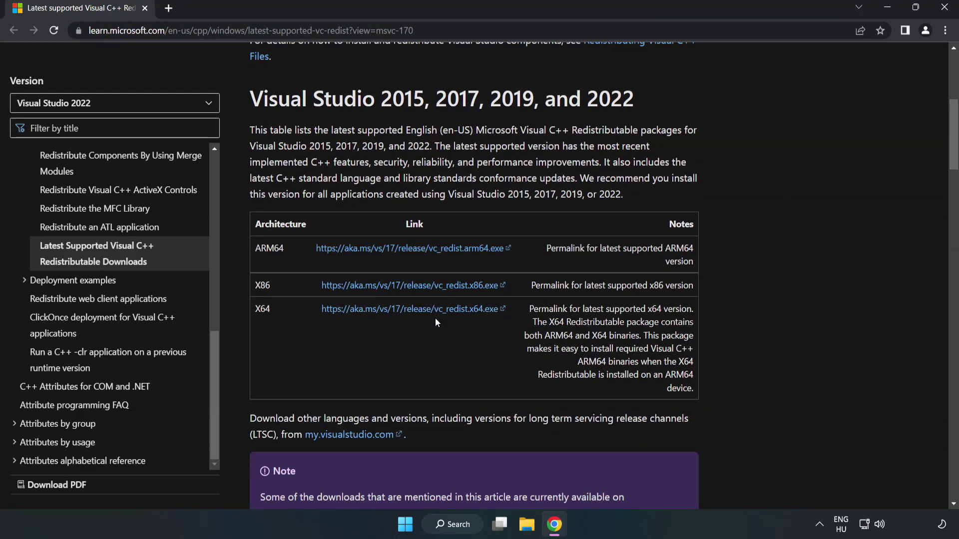
pyautogui.click(422, 288)
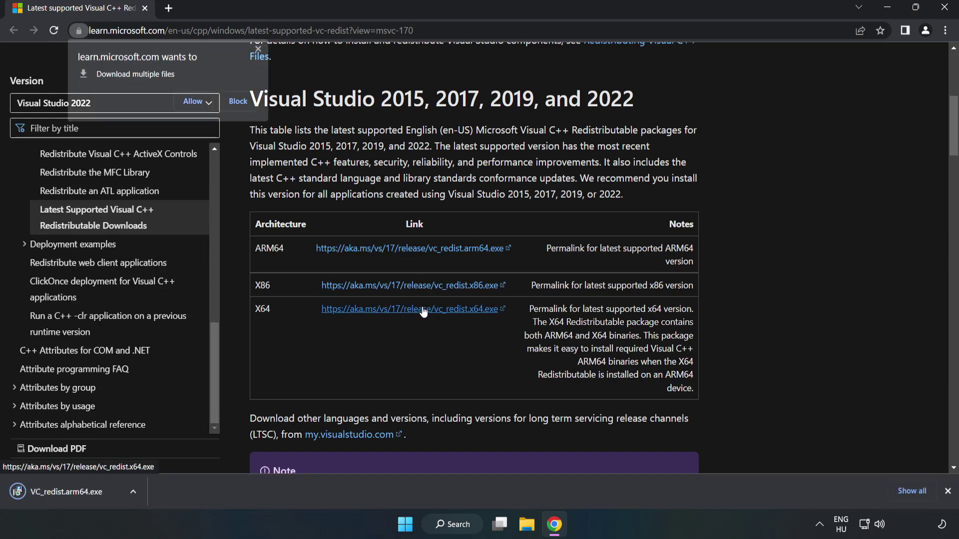
pyautogui.click(193, 101)
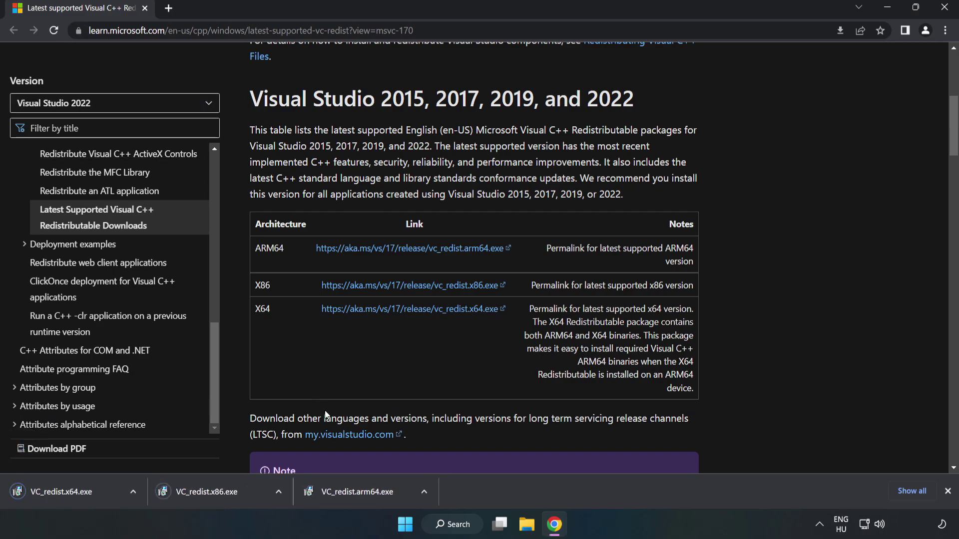
# Attempt the ARM64 Visual C++ redistributable install and dismiss its unsupported-platform failure.
pyautogui.click(367, 495)
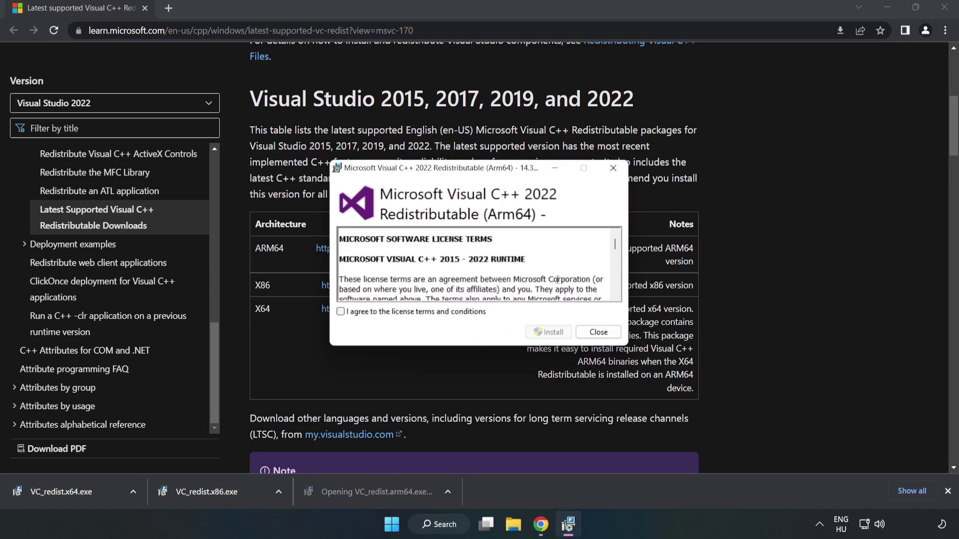
pyautogui.moveTo(615, 247); pyautogui.dragTo(615, 289)
pyautogui.click(423, 312)
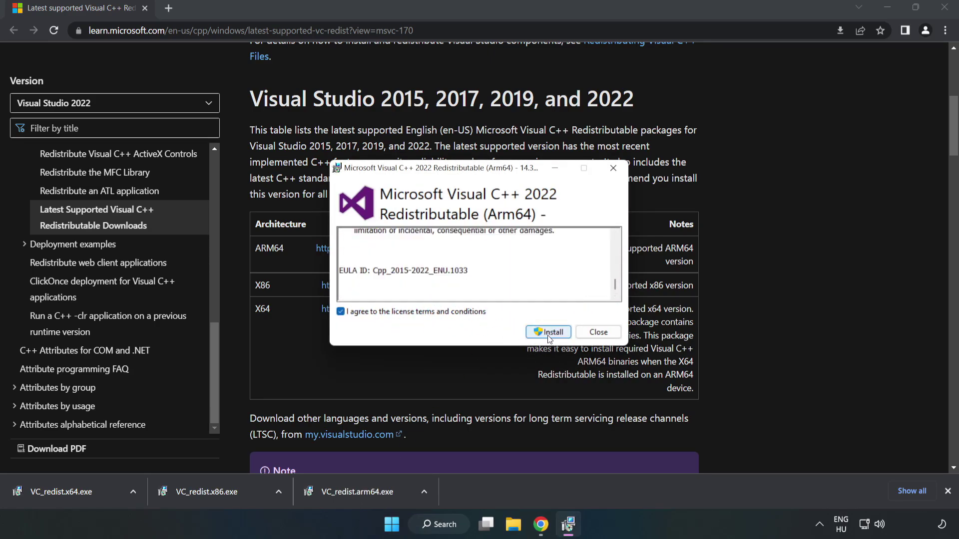
pyautogui.click(550, 333)
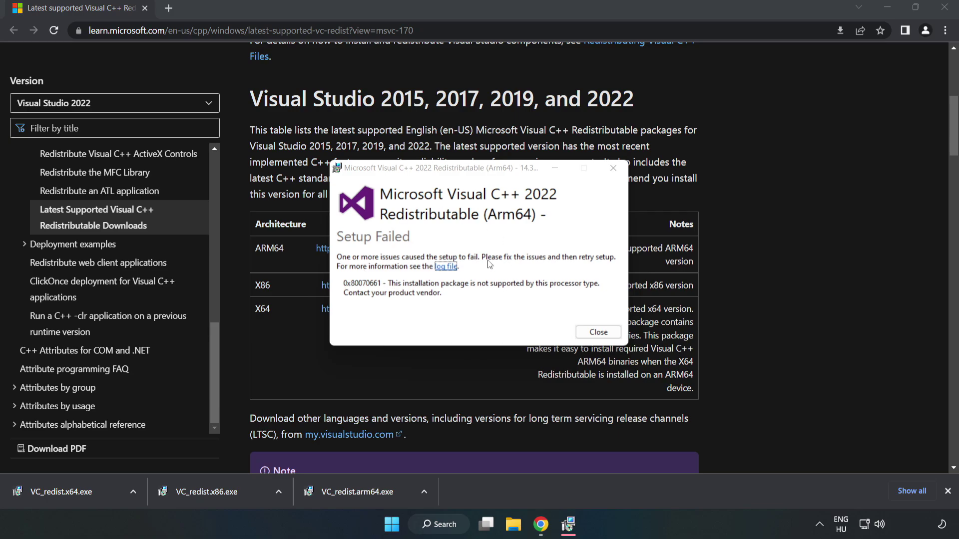
pyautogui.click(599, 332)
# Install the x86 and x64 Visual C++ 2015-2022 redistributables, then close Chrome.
pyautogui.click(229, 492)
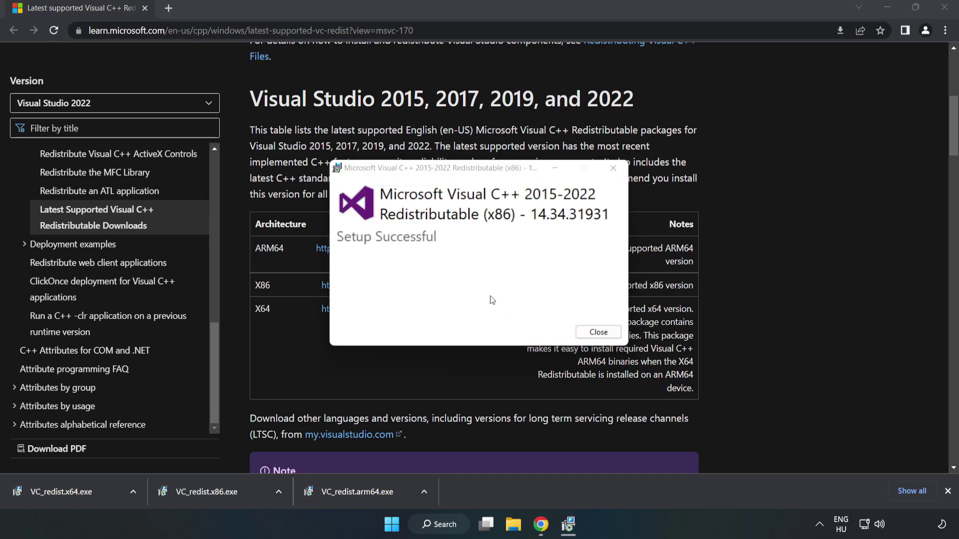
pyautogui.click(599, 332)
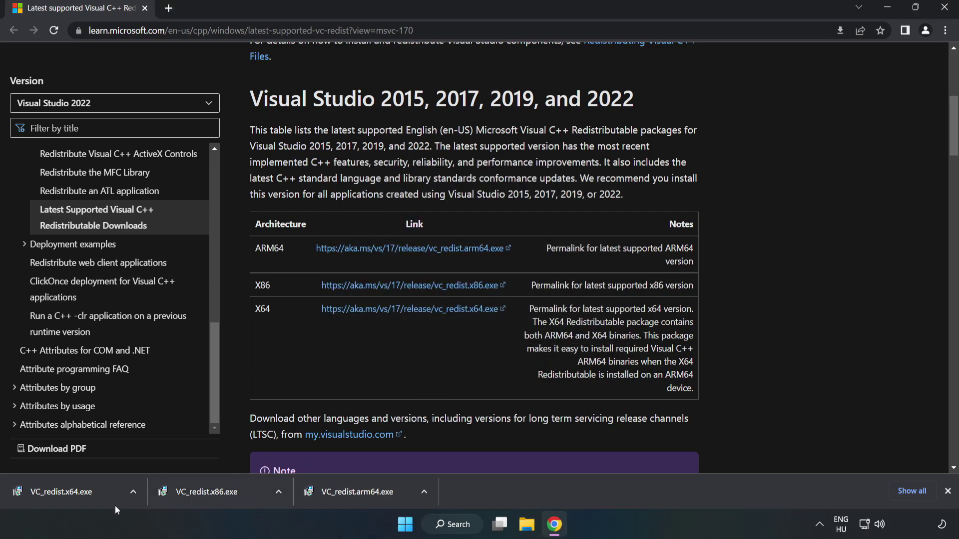
pyautogui.click(52, 489)
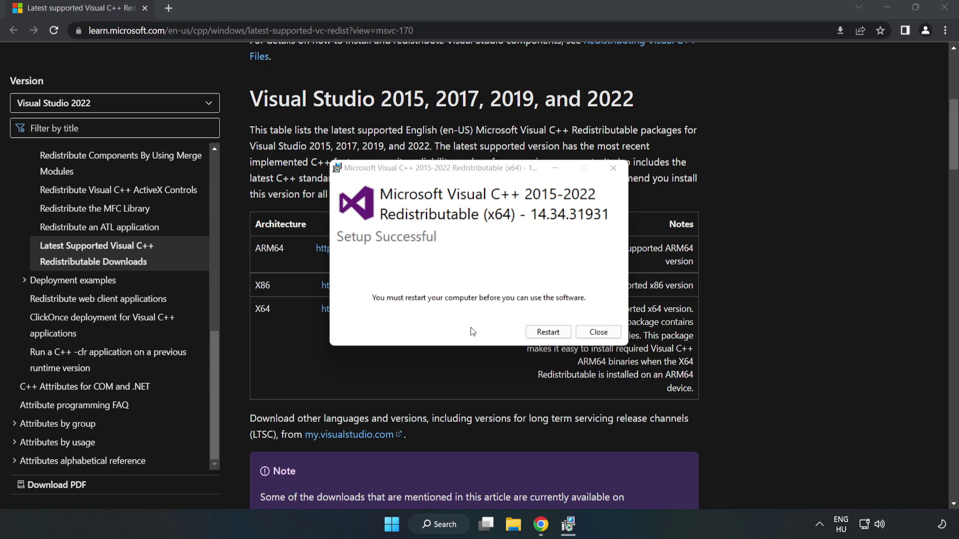
pyautogui.click(598, 332)
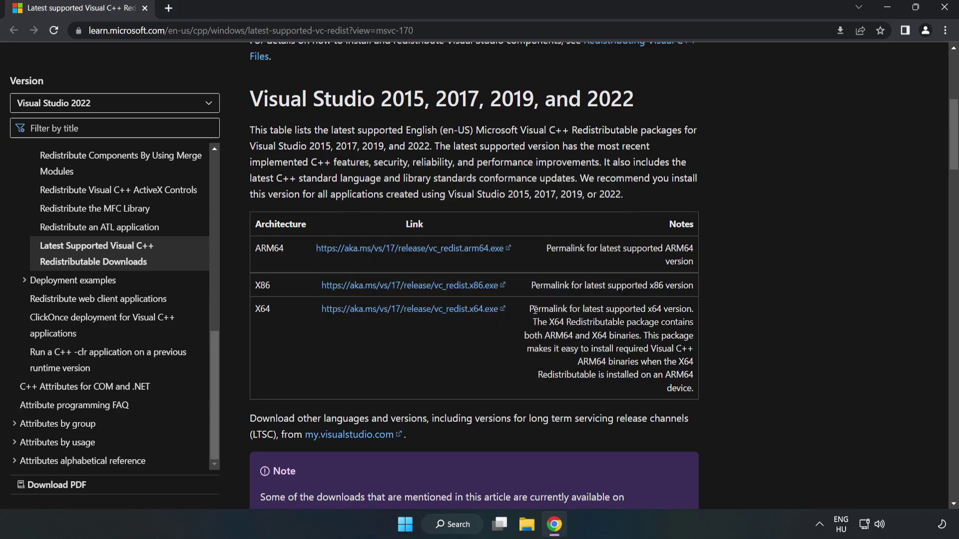
pyautogui.click(946, 11)
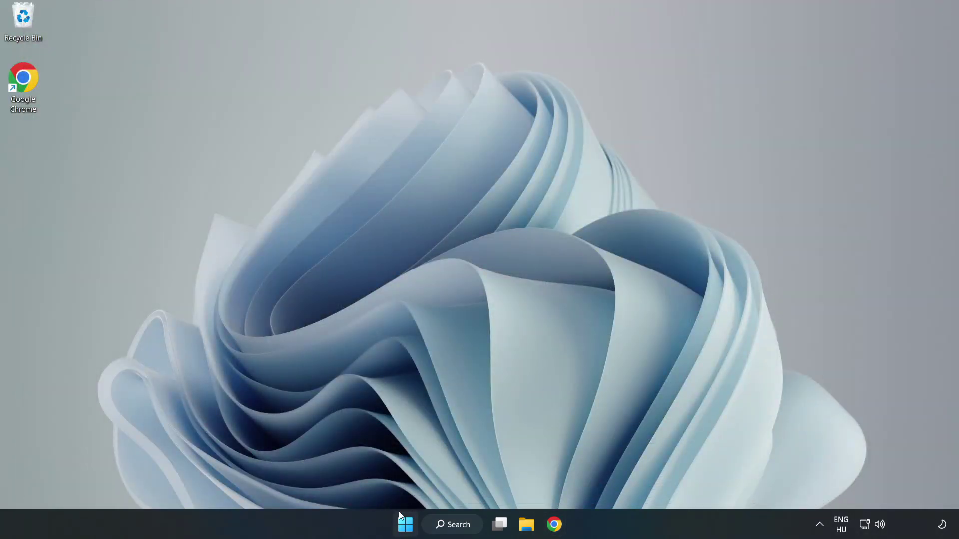
# Bring up the Start menu's power options showing Sleep, Shut down and Restart.
pyautogui.click(405, 526)
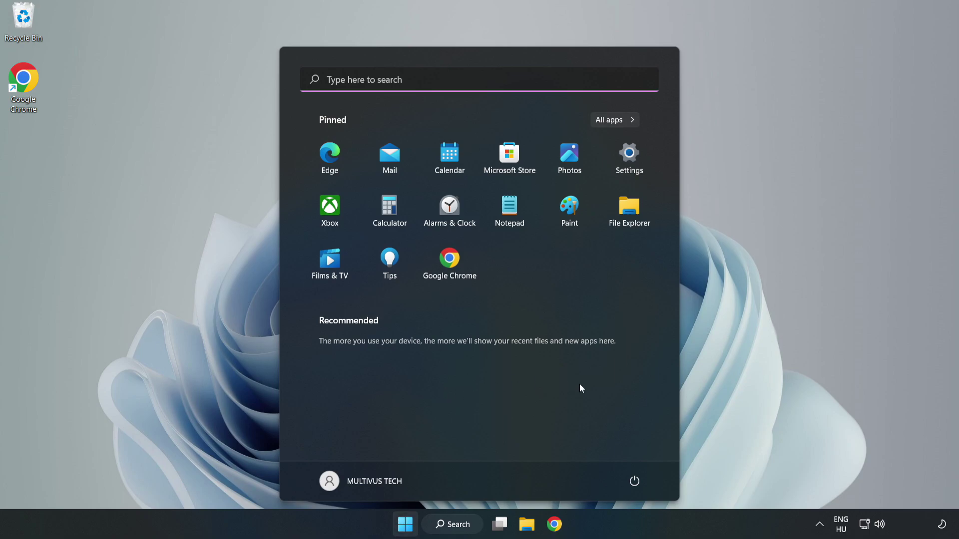
pyautogui.click(631, 486)
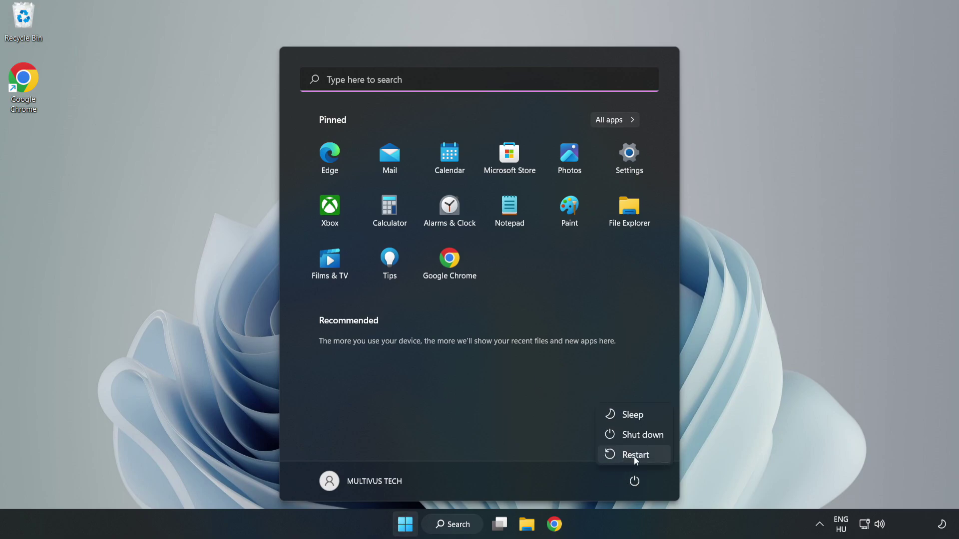